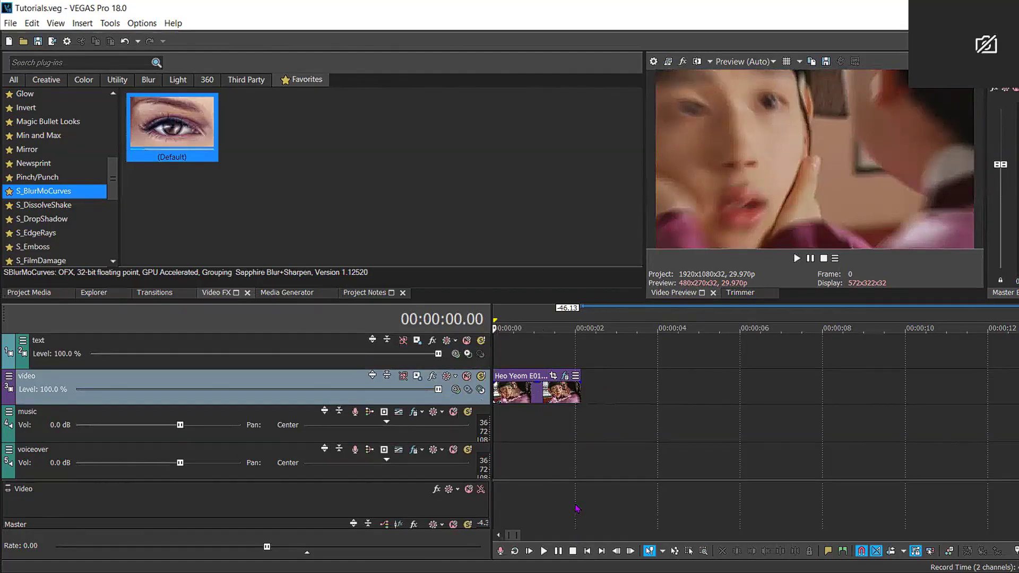
Step: Disable resampling for the clip on the video track
click(529, 393)
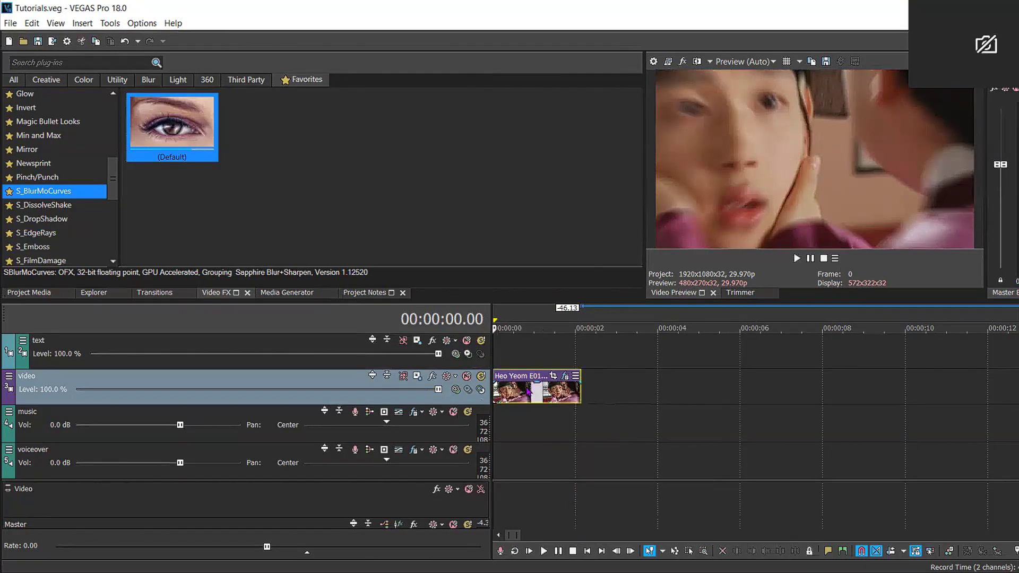
right_click(529, 393)
mouse_move(626, 465)
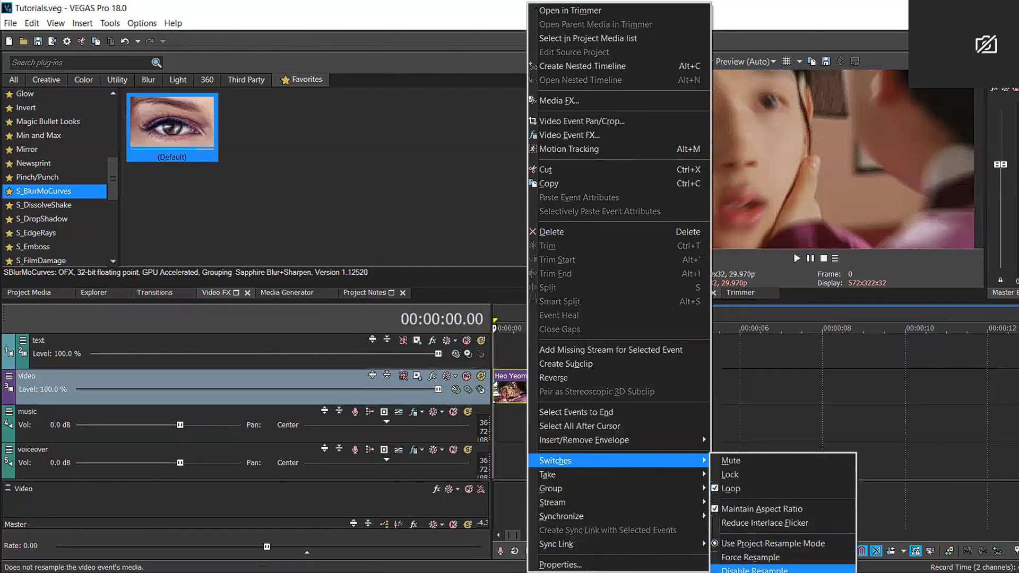
click(754, 570)
Step: Apply the BCC Halftone effect with the "new light color" preset to the clip on the video track
scroll(73, 141, up, 6)
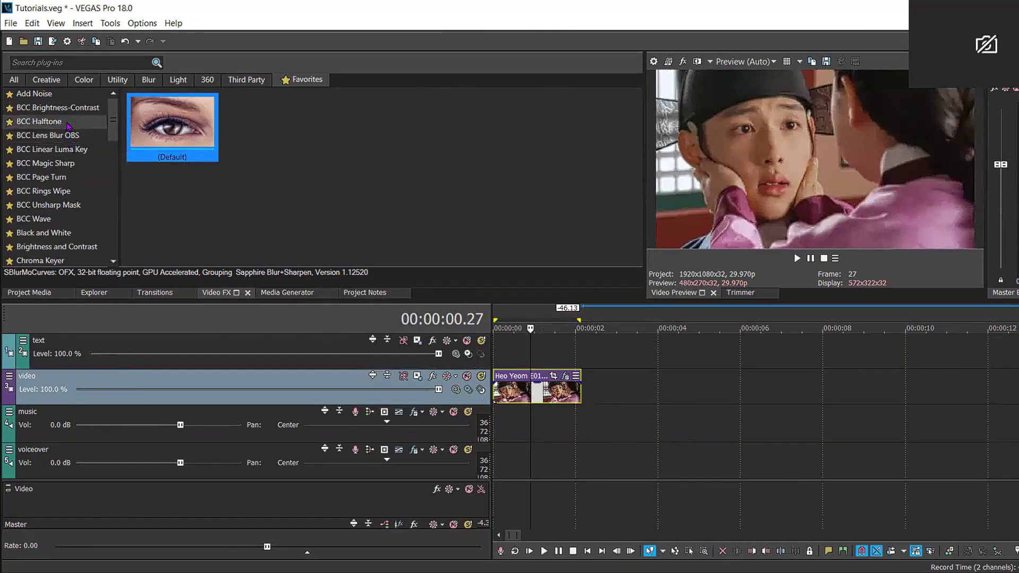
click(22, 123)
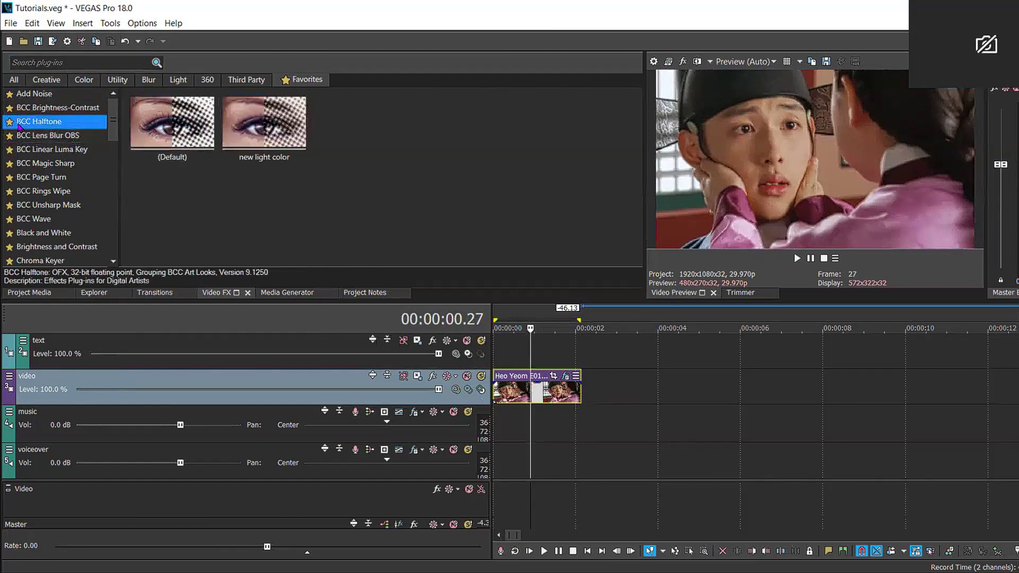
drag(284, 133, 569, 377)
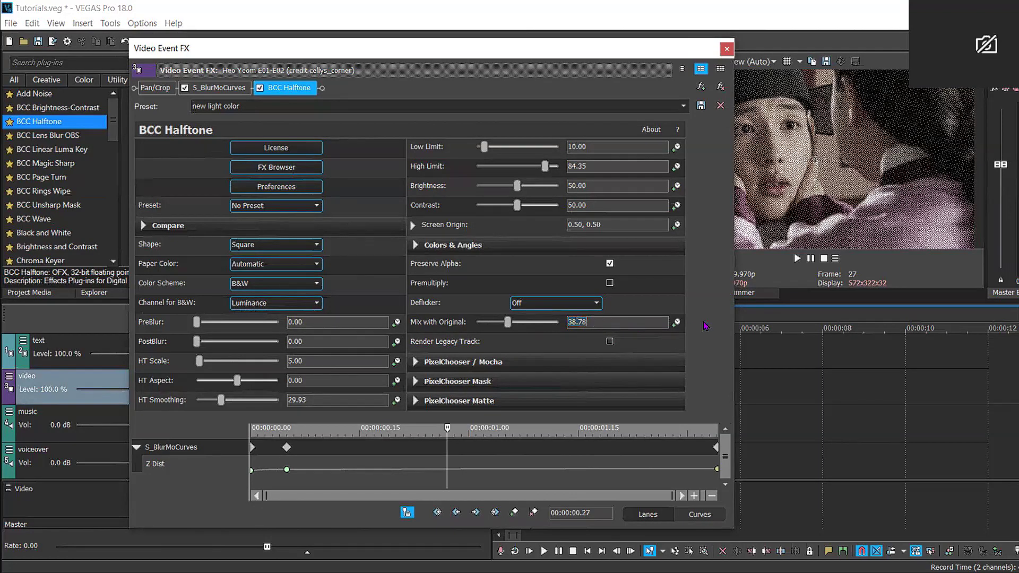
Step: Set the BCC Halftone Mix with Original value to 38 and close the effect settings
drag(508, 322, 616, 322)
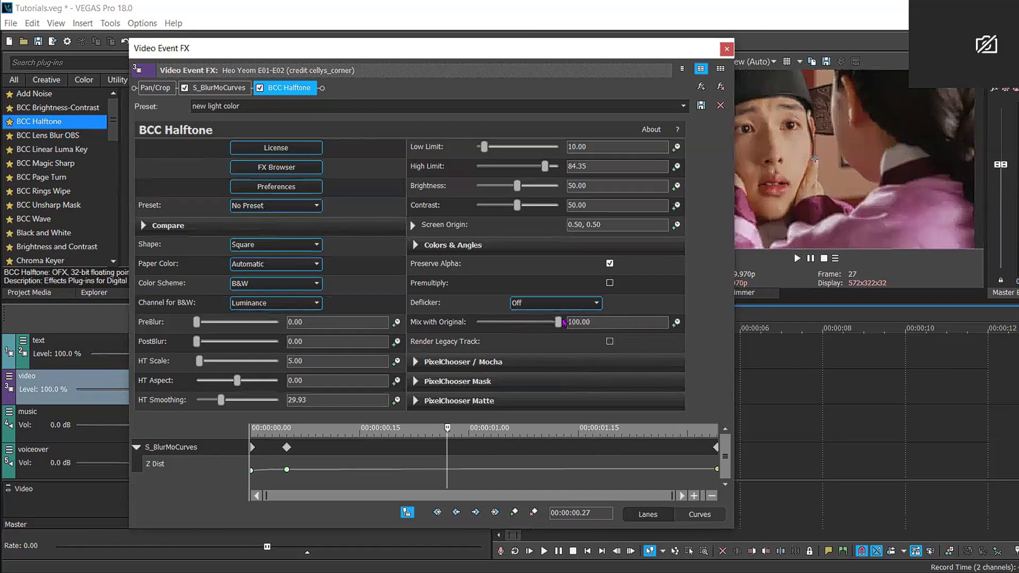
drag(558, 322, 377, 323)
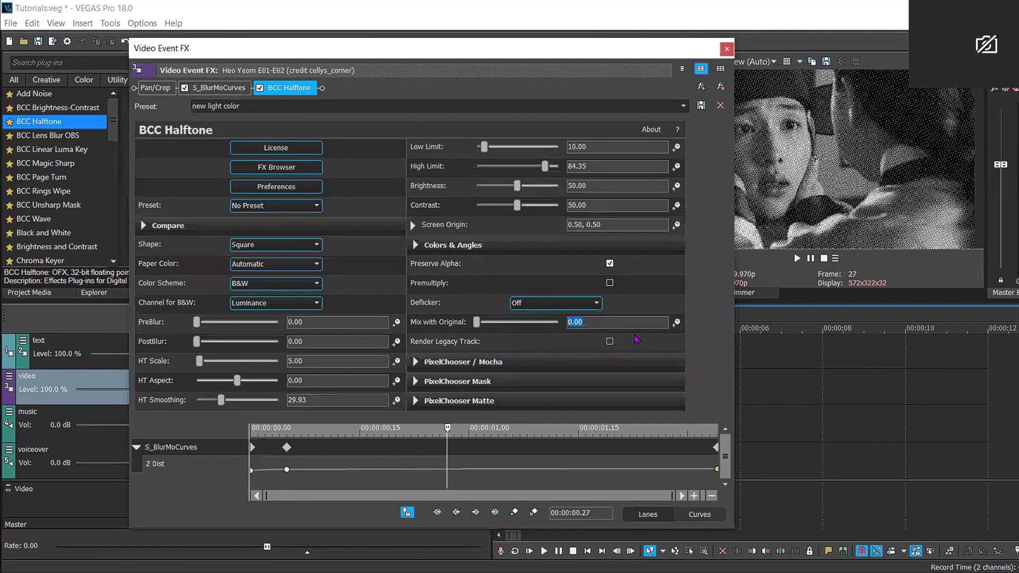
text(38)
key(Return)
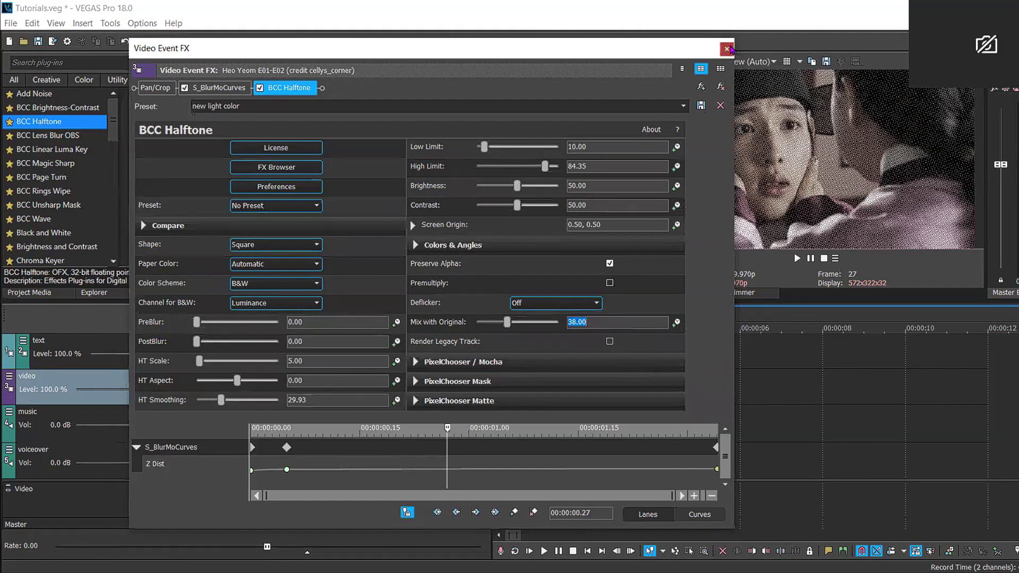
click(727, 49)
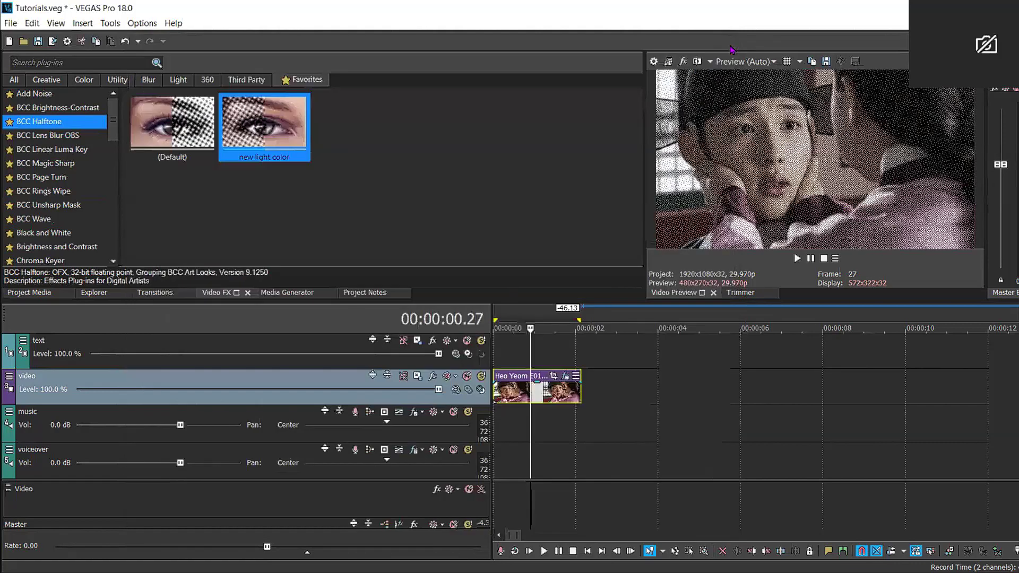
Step: Lower the video clip's undersample rate to 0.276 in its event properties
right_click(545, 398)
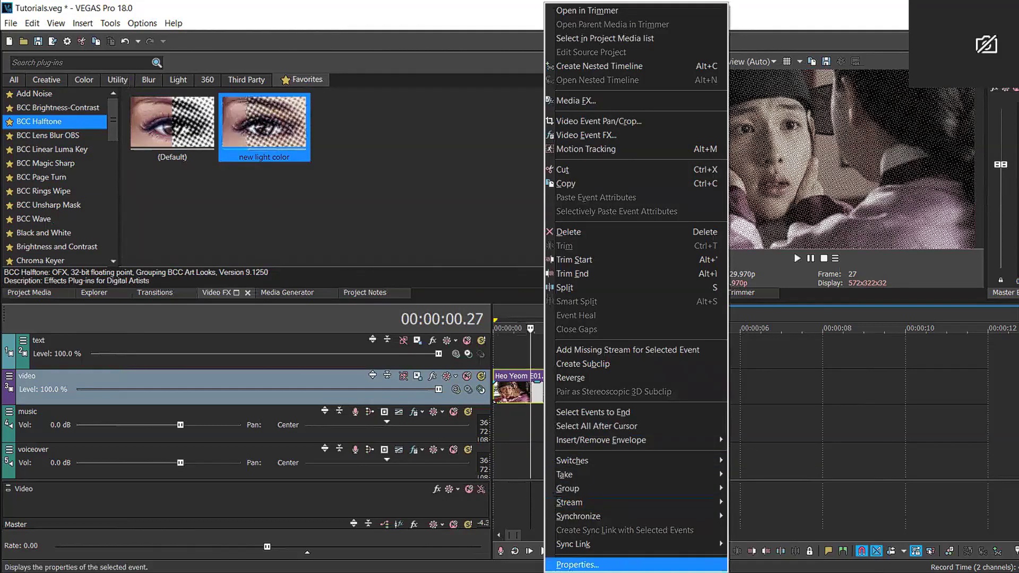
key(Return)
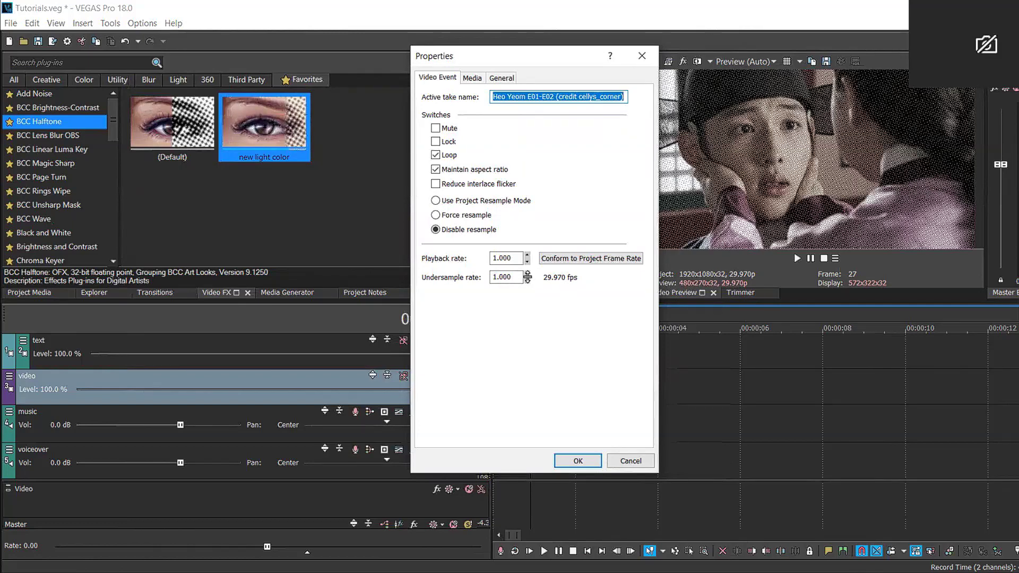
drag(527, 277, 521, 400)
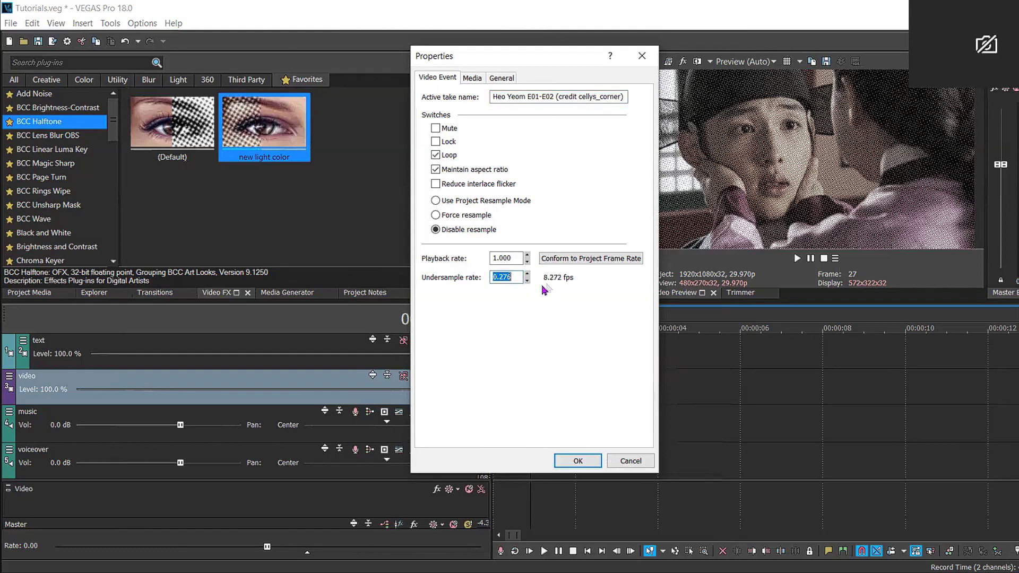
click(583, 463)
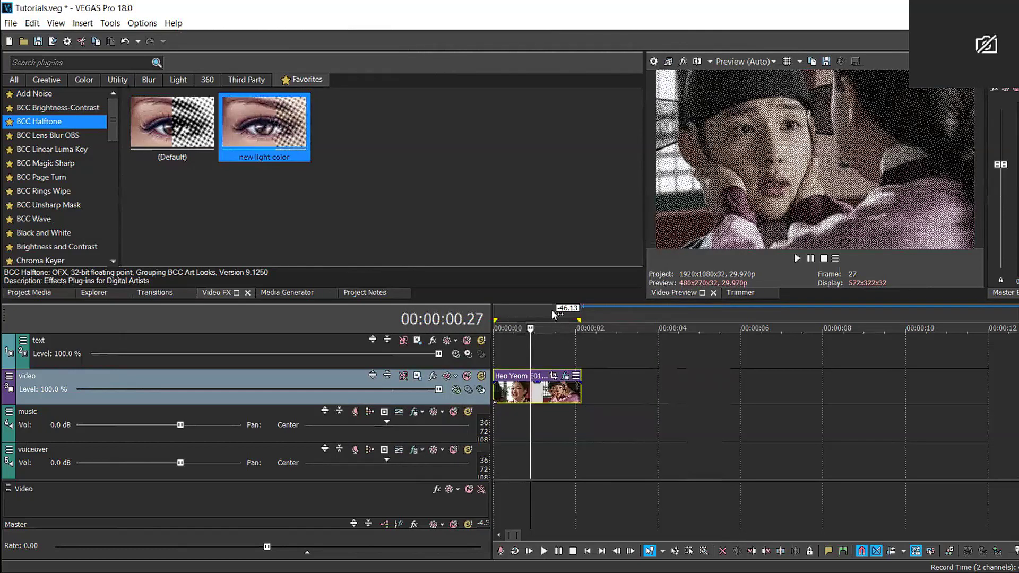
Step: Trim the first frames off the video clip and extend its end by two frames to fill the loop region
double_click(553, 311)
scroll(513, 404, up, 3)
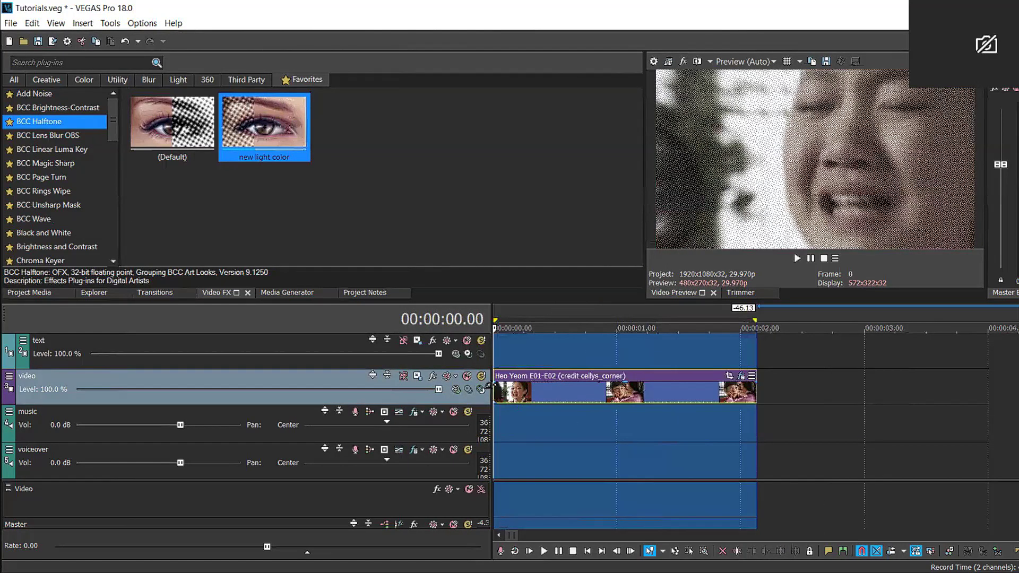
drag(494, 390, 516, 392)
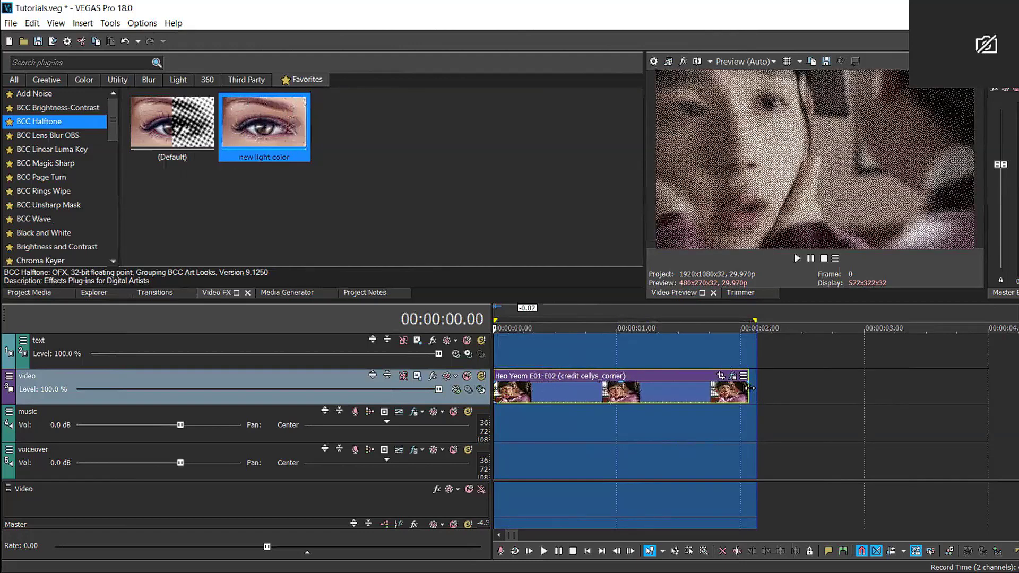
drag(748, 390, 756, 390)
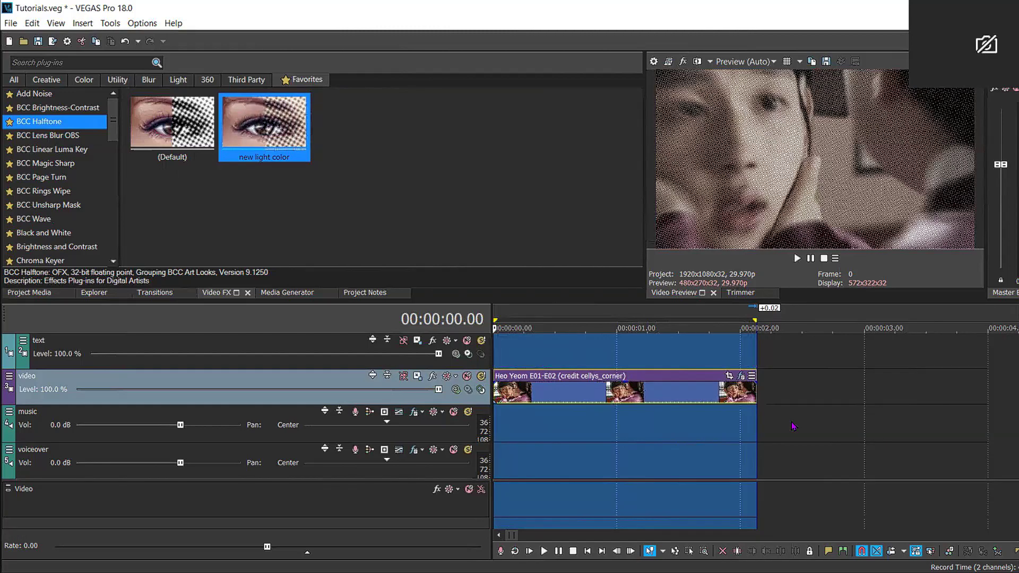
Step: Play back the loop region to examine the clip's halftone and reduced frame rate look
key(space)
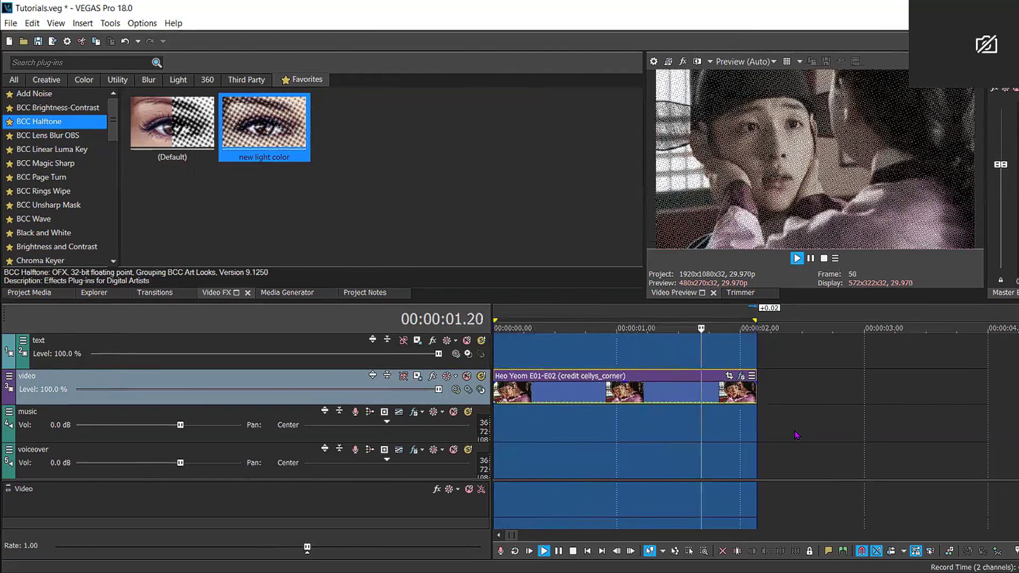
click(636, 398)
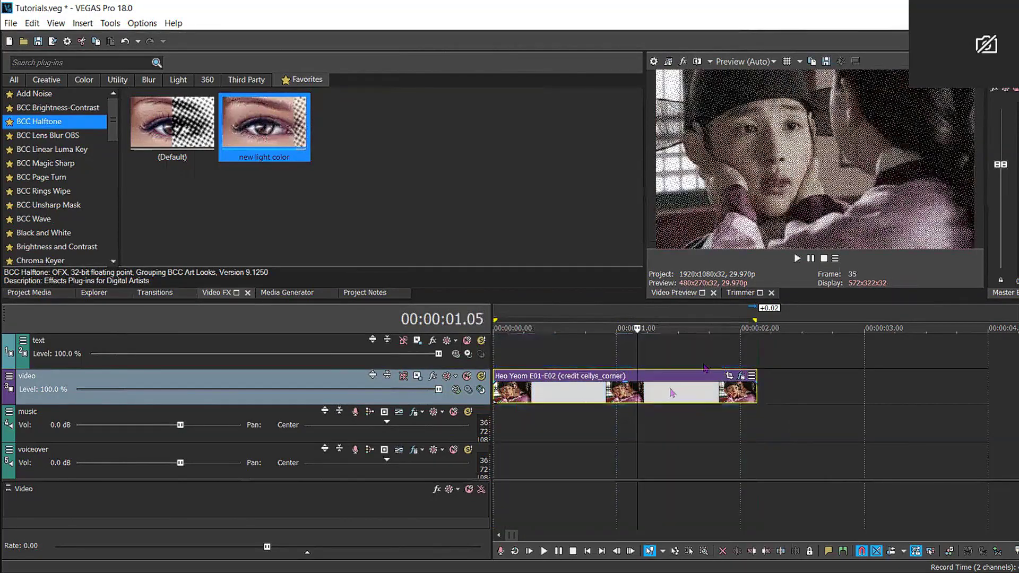
click(718, 318)
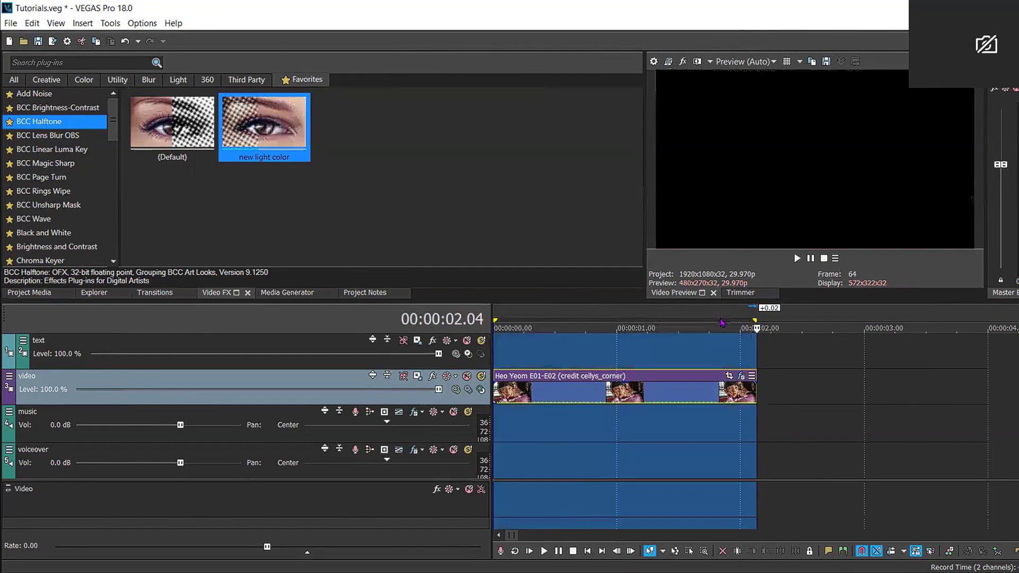
key(space)
double_click(726, 354)
key(space)
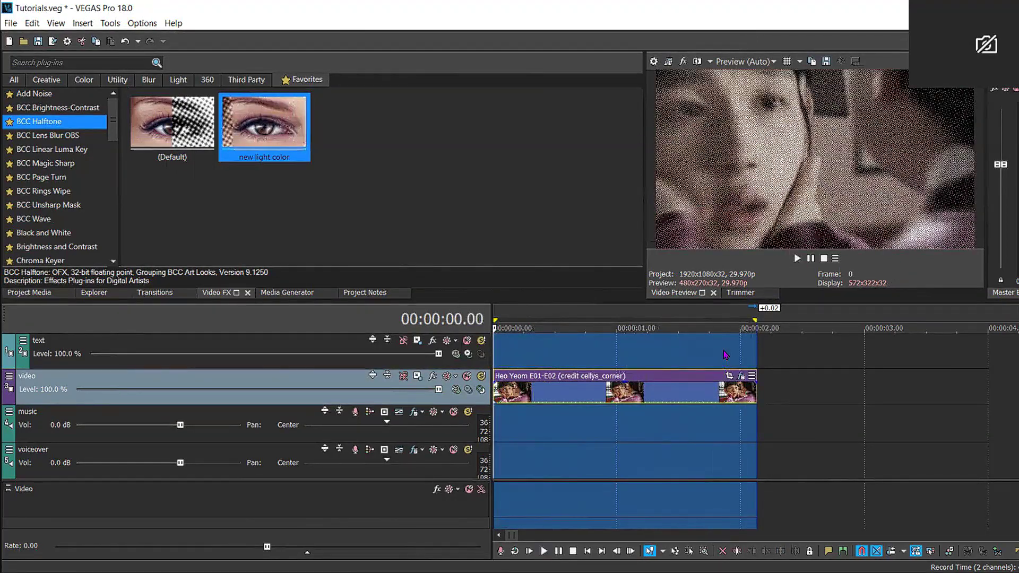
click(638, 401)
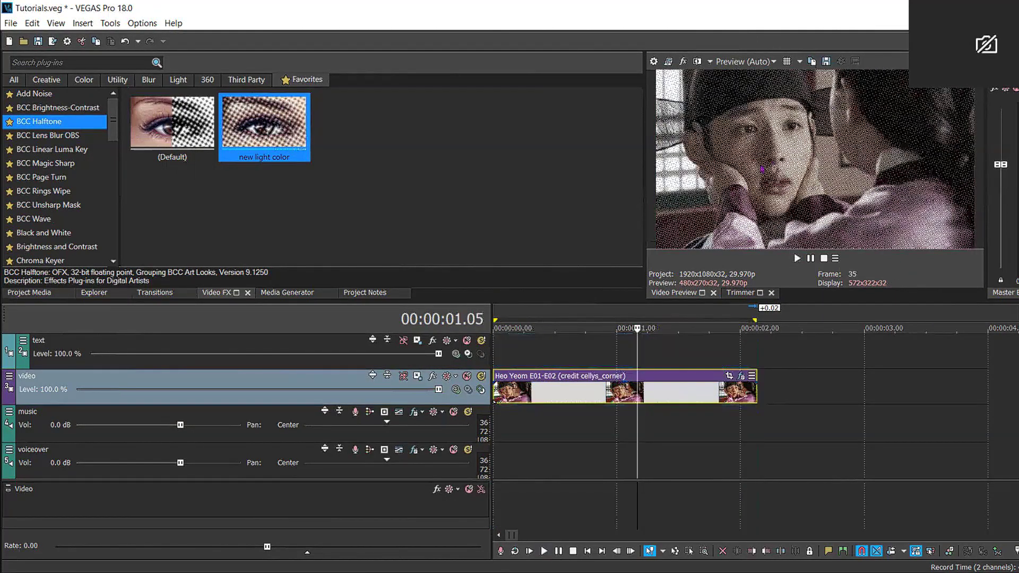
Step: Insert a new video track directly above the video track
click(784, 399)
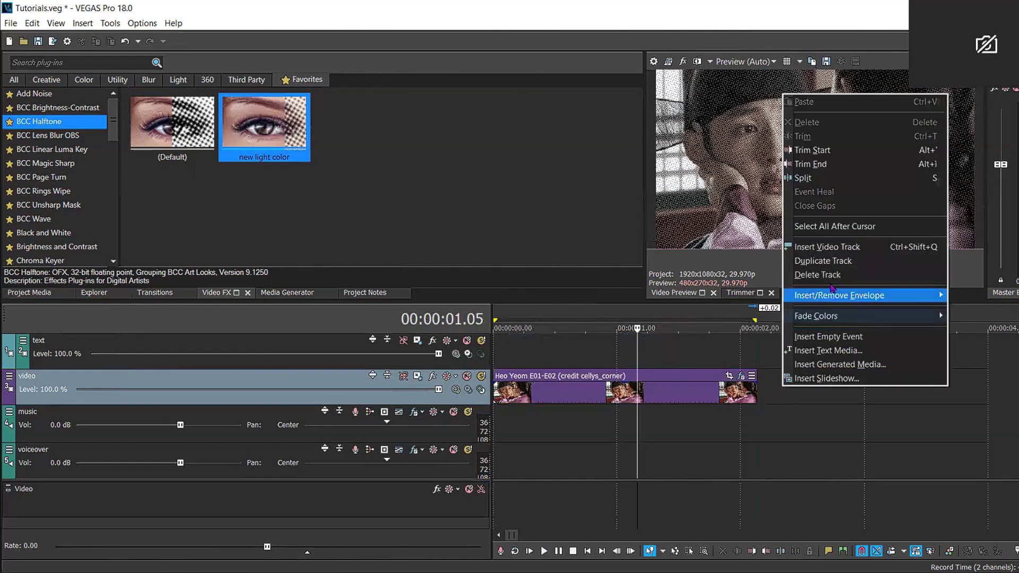
right_click(783, 397)
click(827, 247)
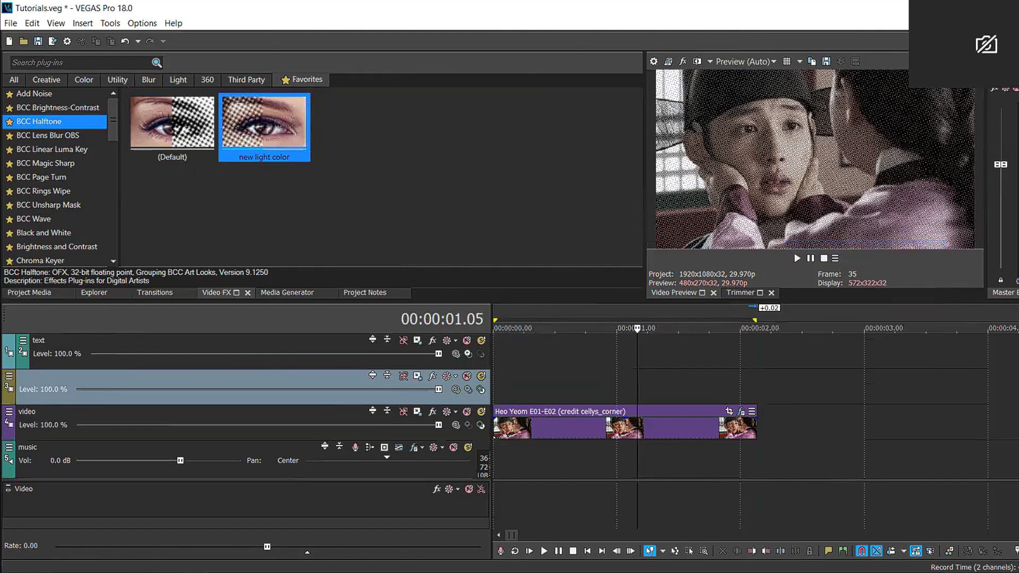
Step: Place comic book wow.png at the start of the new track and trim it to the video clip's length
click(587, 552)
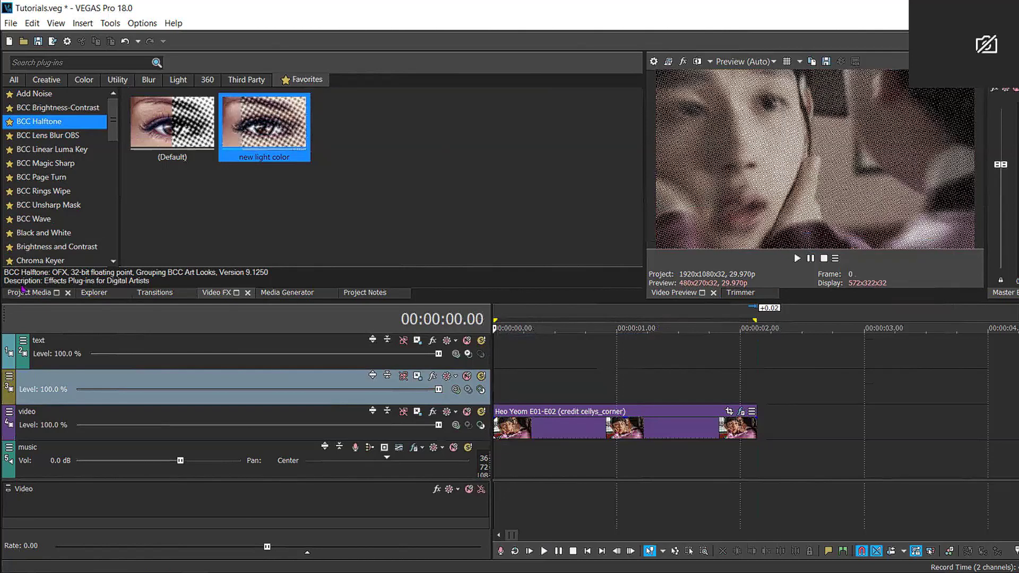
click(27, 293)
drag(173, 104, 520, 390)
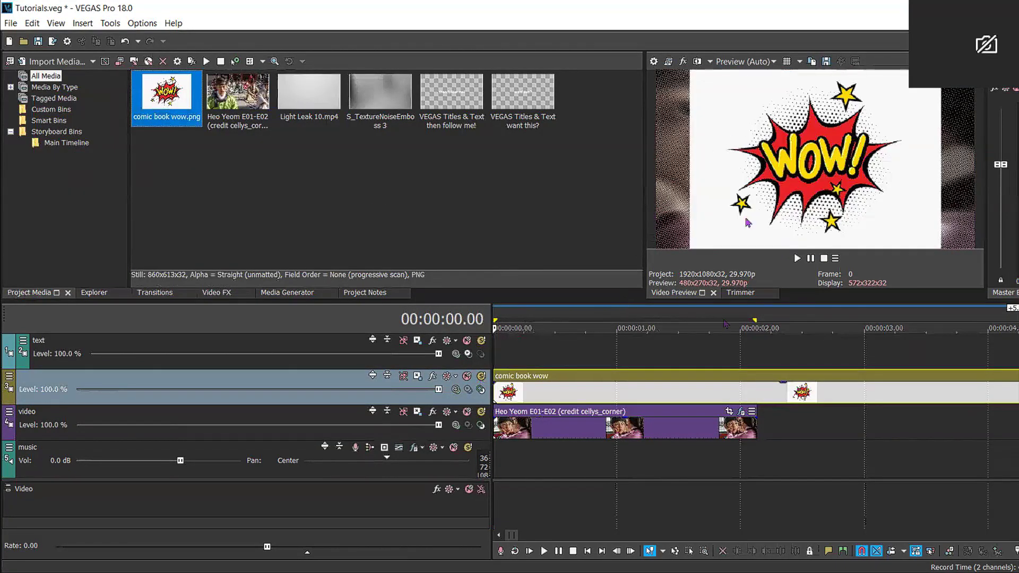
scroll(708, 455, down, 3)
drag(695, 390, 581, 390)
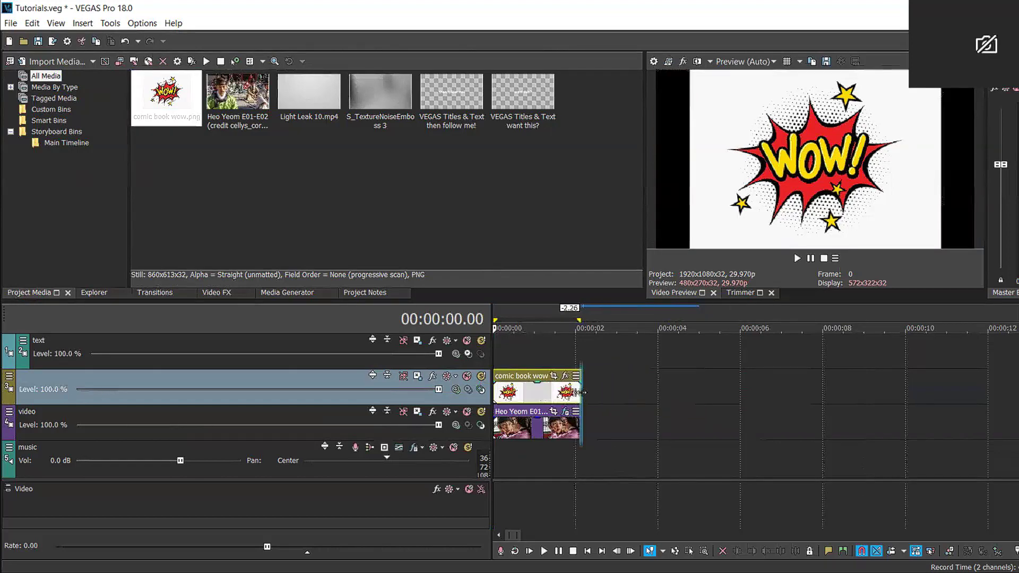
Step: Apply the default Chroma Keyer effect to the comic book wow event
click(527, 397)
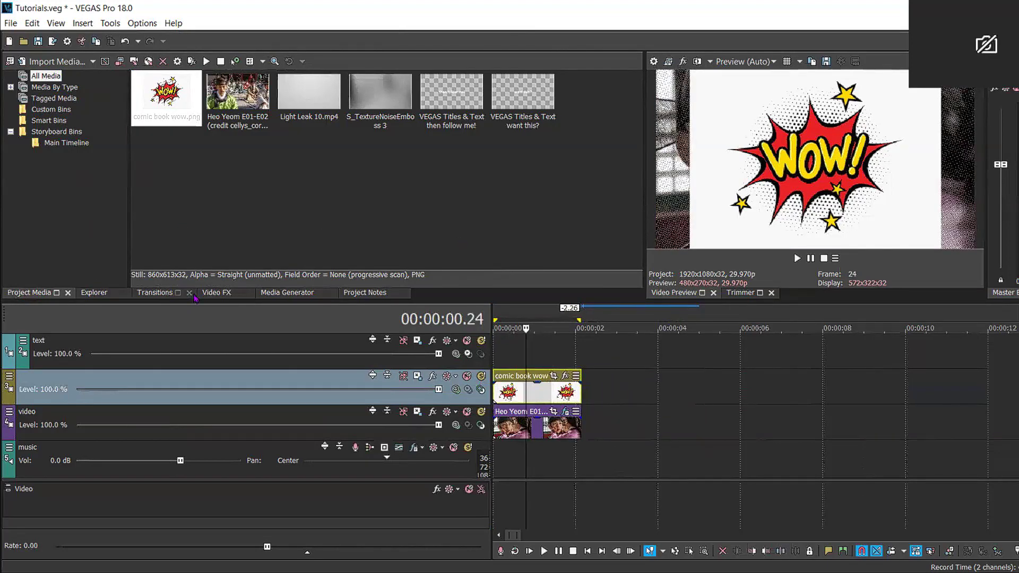
click(219, 293)
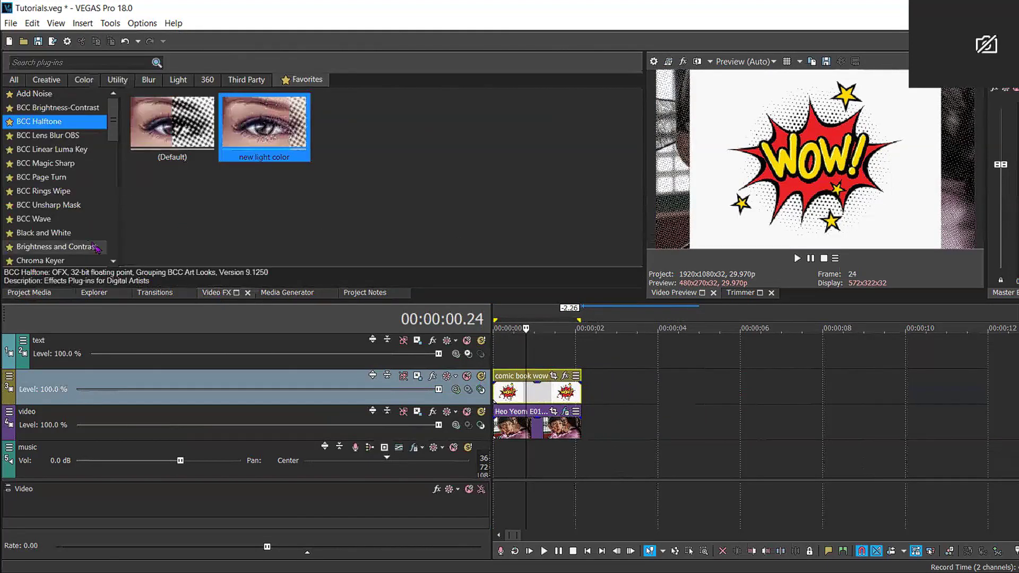
click(59, 262)
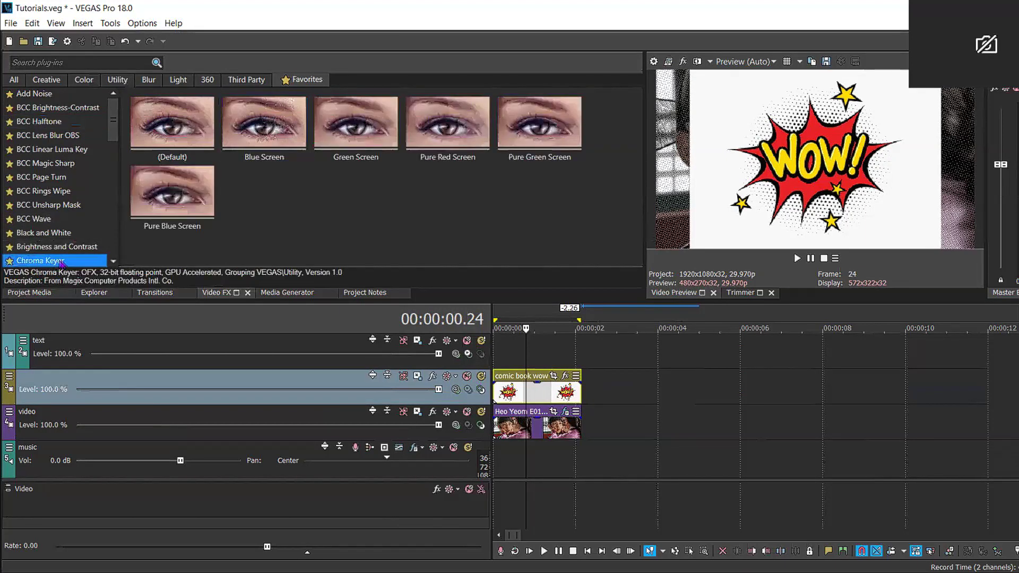
drag(163, 126, 566, 378)
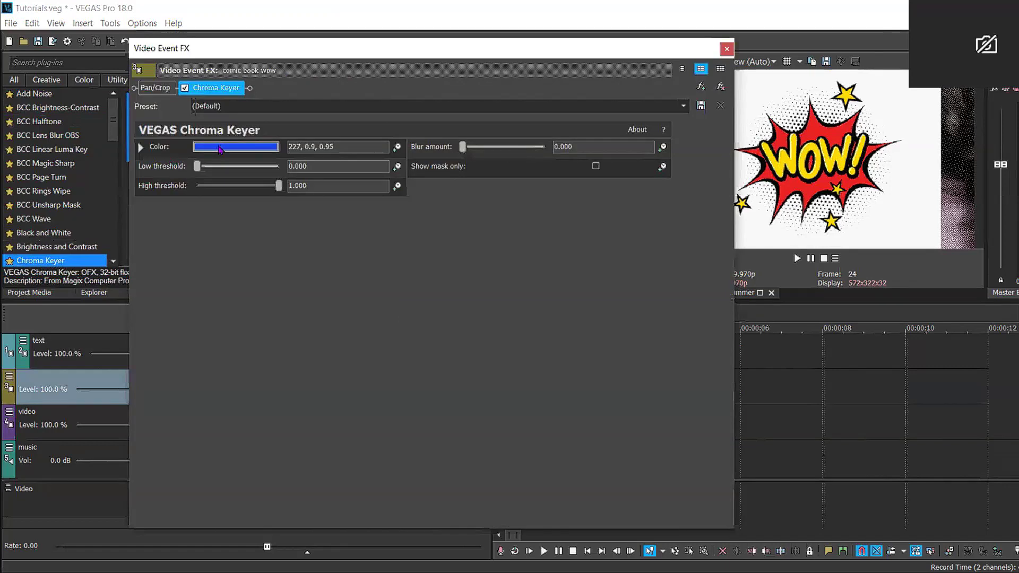
Step: Set the Chroma Keyer color to white (0, 0.0, 1.0) to key out the image background, and close the effect settings
click(219, 149)
drag(225, 181, 84, 140)
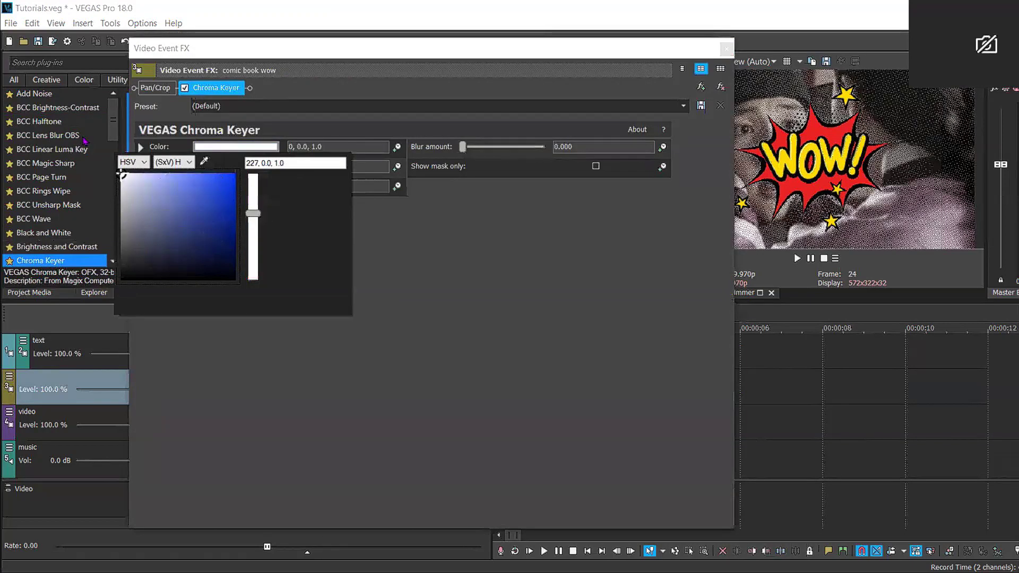
click(477, 306)
click(726, 50)
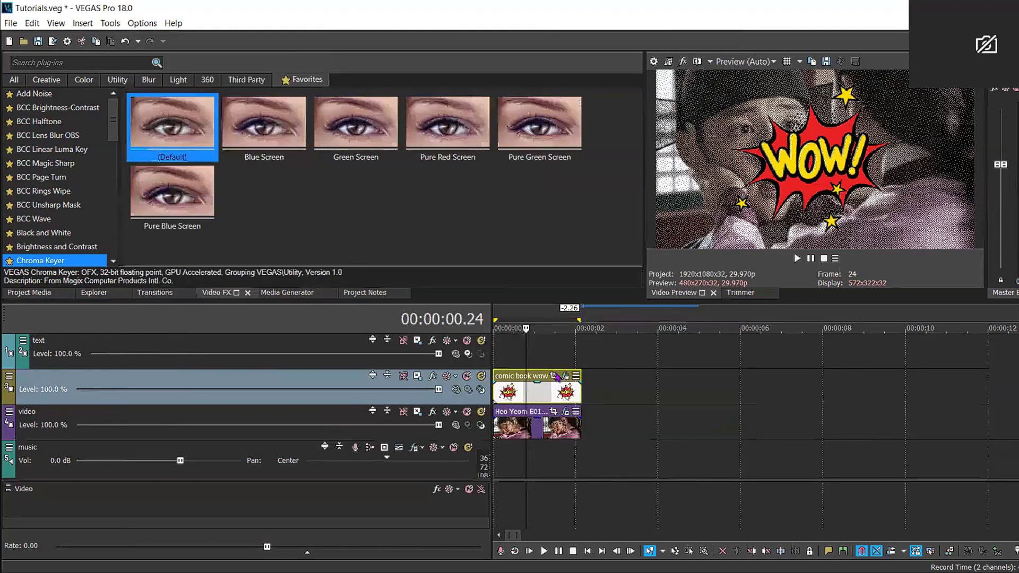
Step: Copy the video clip's event attributes and paste them onto the comic book wow event
click(553, 435)
right_click(553, 436)
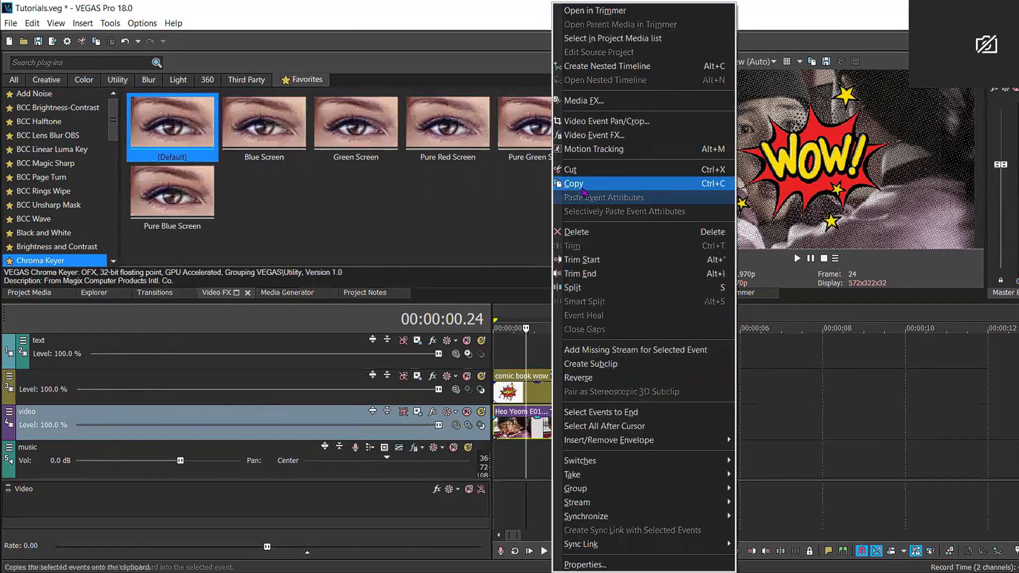
click(579, 186)
key(ctrl+v)
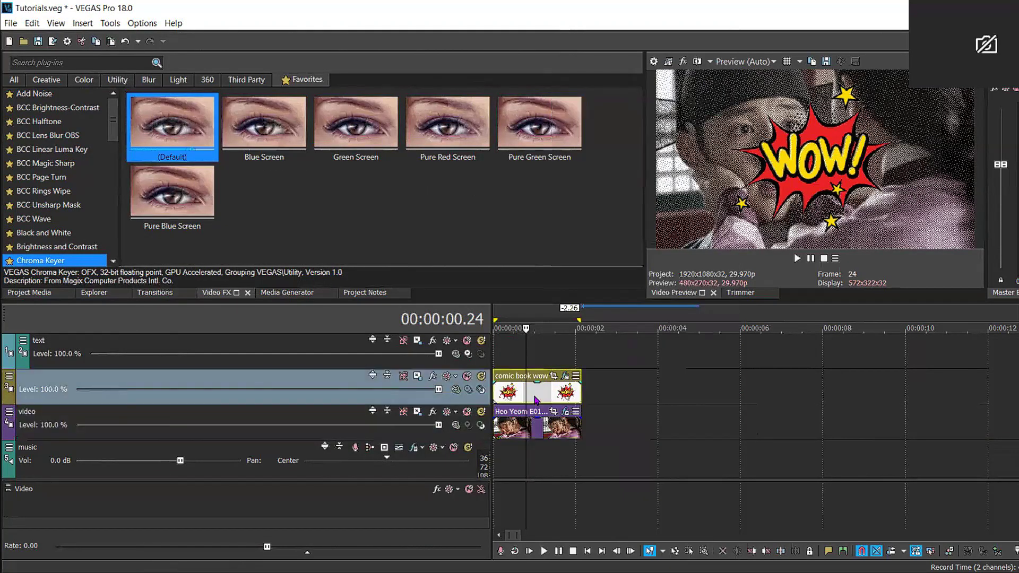
right_click(534, 400)
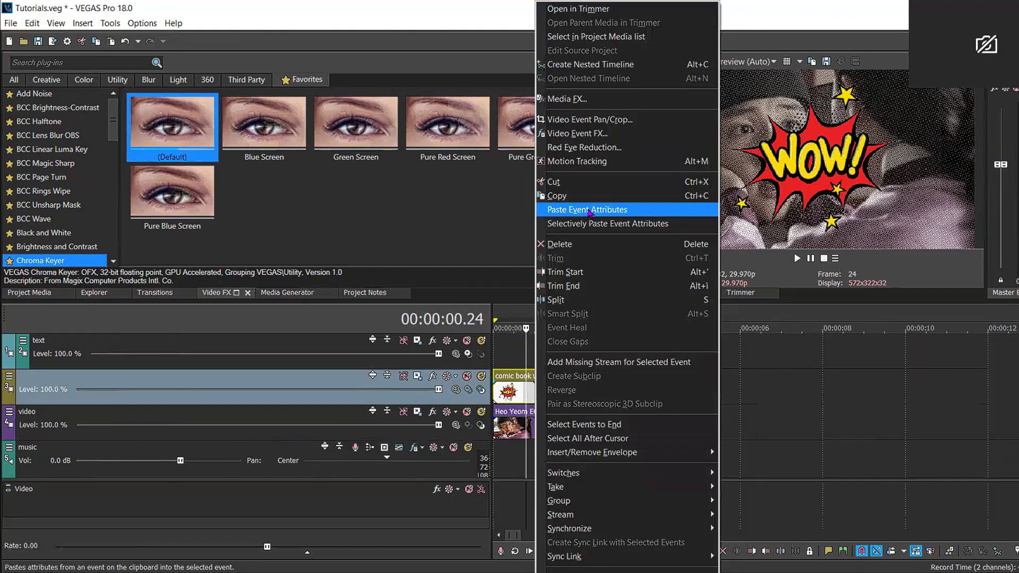
click(591, 210)
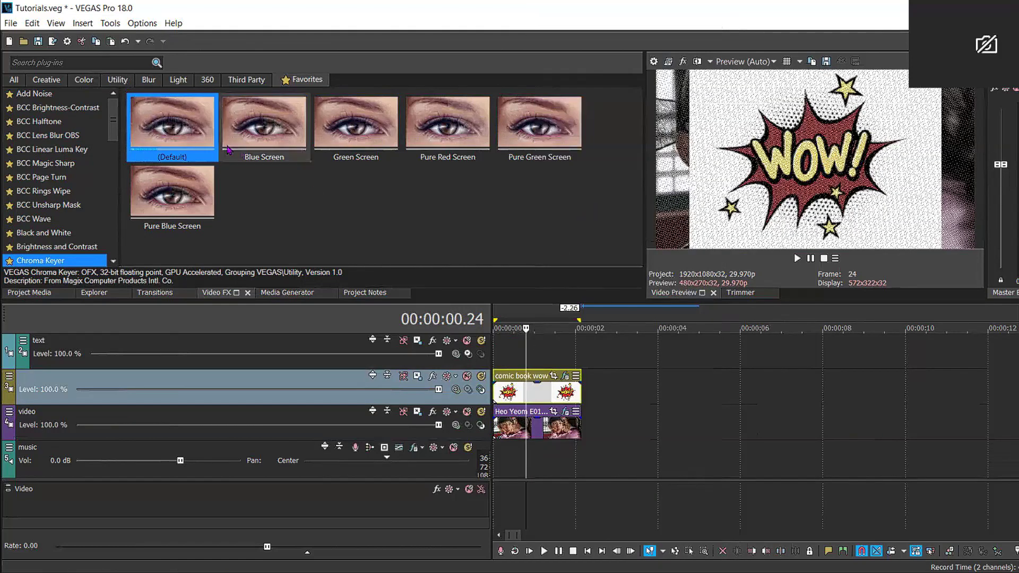
Step: Set the comic book wow event's Chroma Keyer color to white again to key out the background, and close the effect settings
click(566, 380)
click(236, 147)
drag(232, 182, 54, 157)
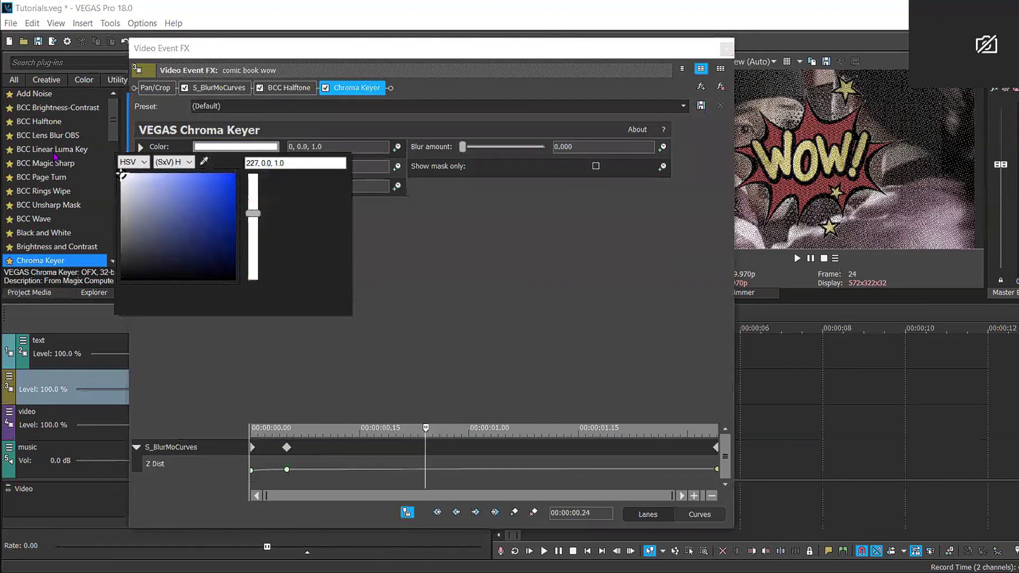
click(726, 53)
click(727, 50)
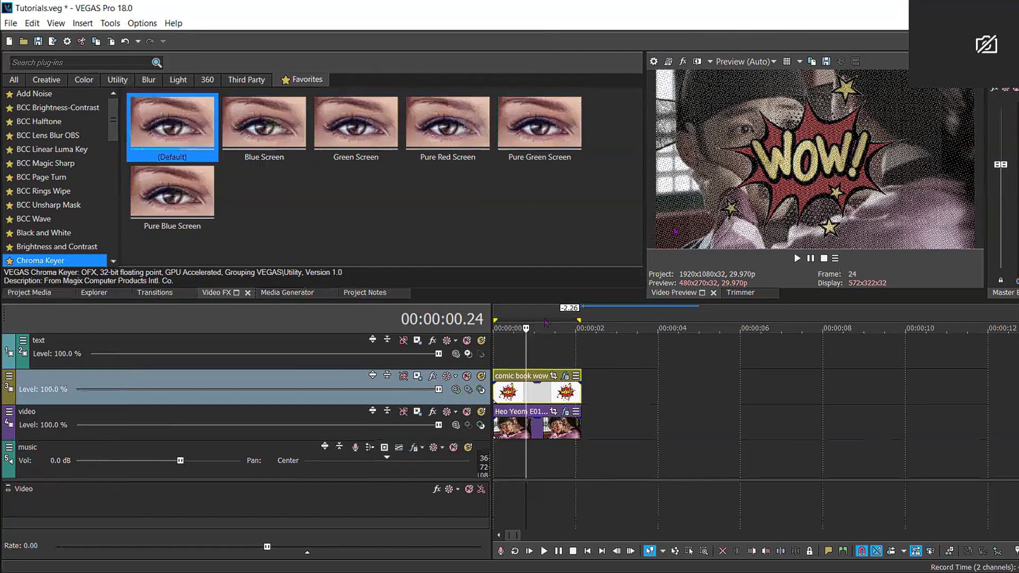
Step: Shrink and reposition the WOW graphic at 00:00:00.23 with a Pan/Crop frame about 1,601 × 1,141, centered near X 186.5, Y 80.4
click(553, 377)
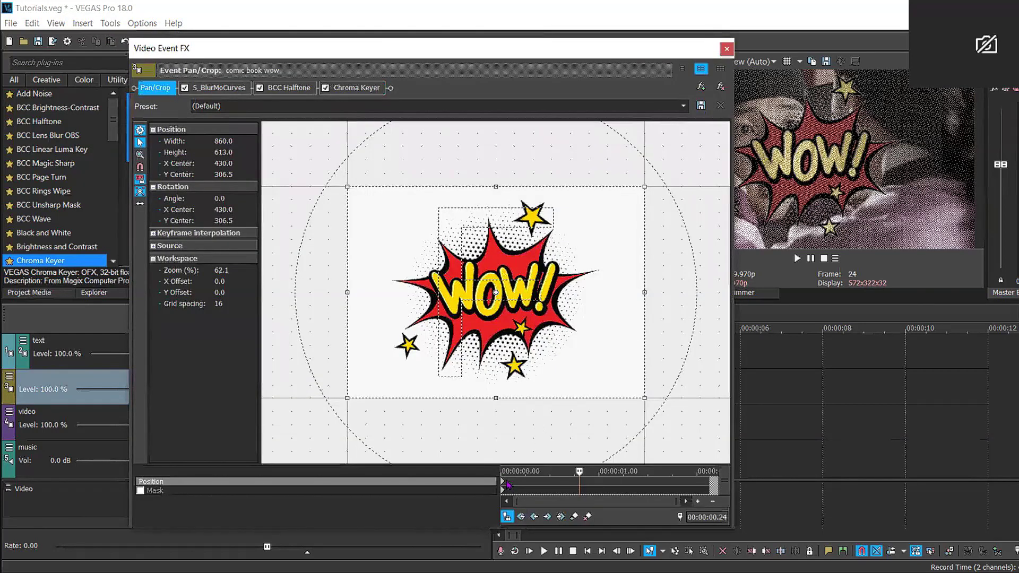
click(577, 482)
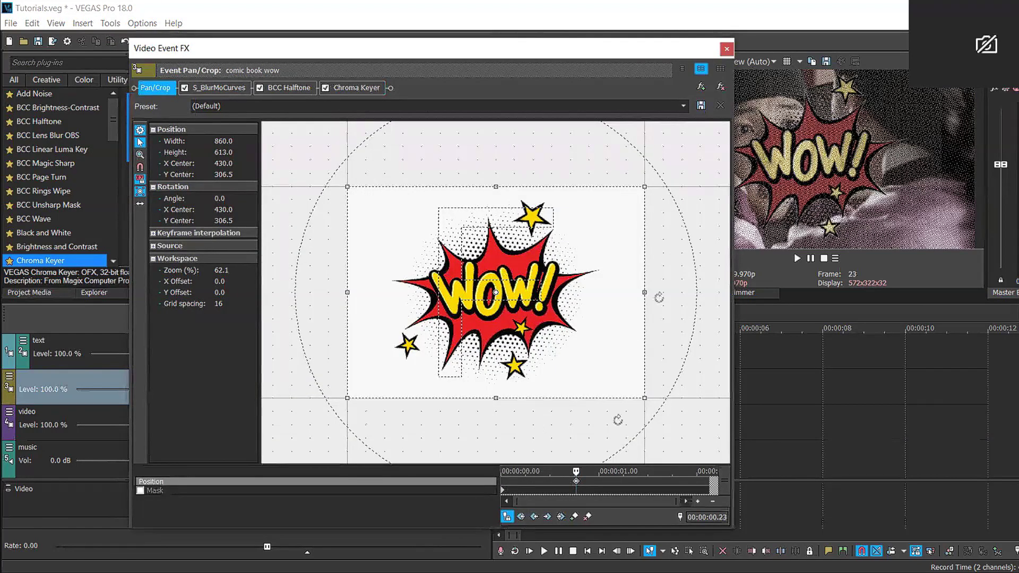
scroll(646, 246, down, 2)
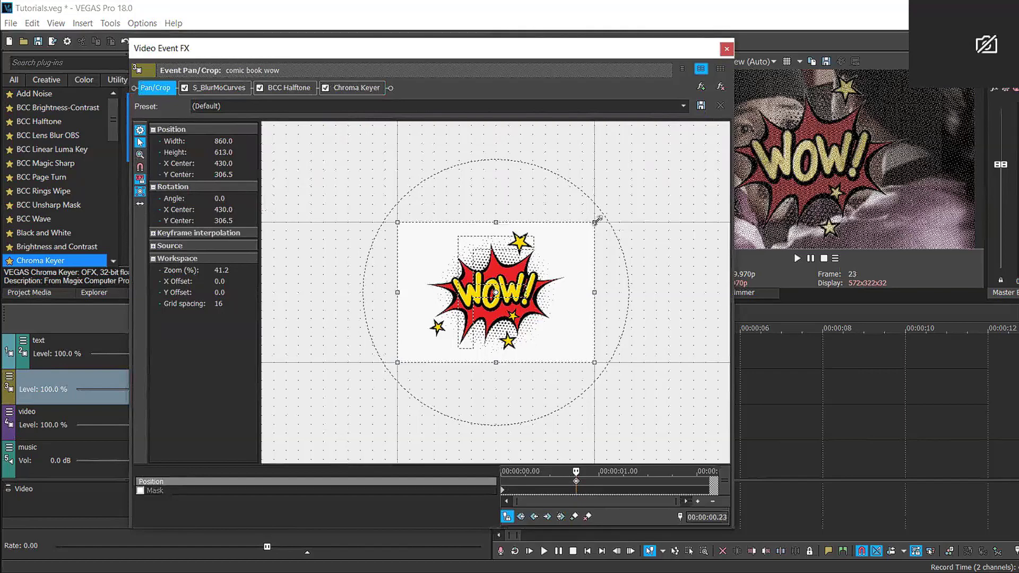
drag(597, 220, 738, 120)
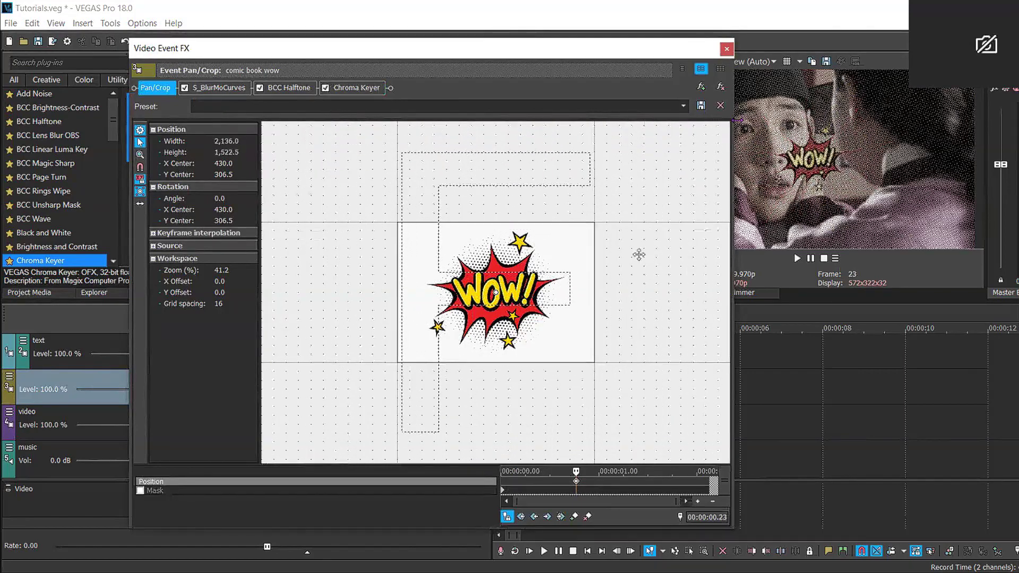
drag(567, 353, 503, 285)
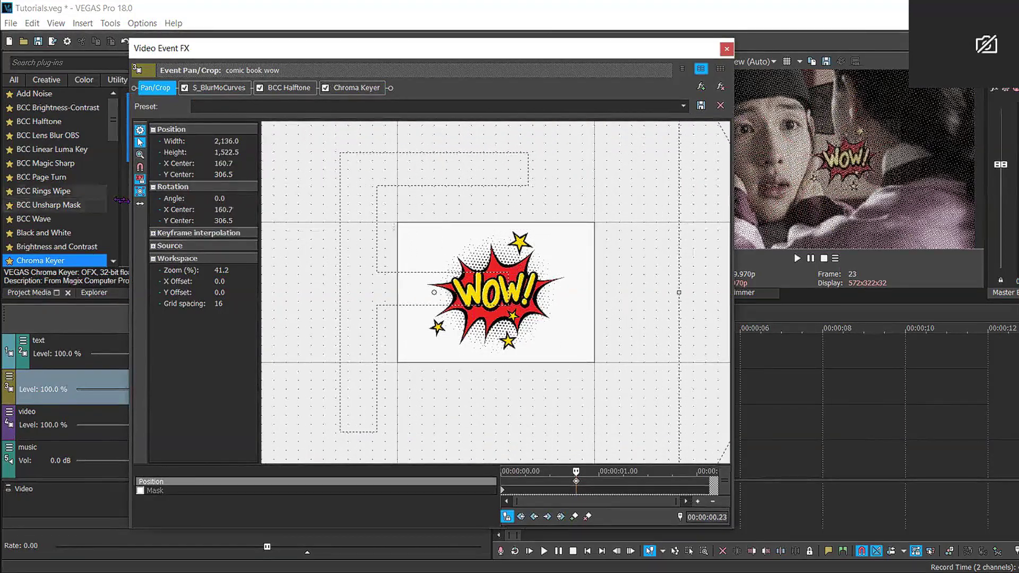
click(139, 203)
drag(375, 274, 513, 281)
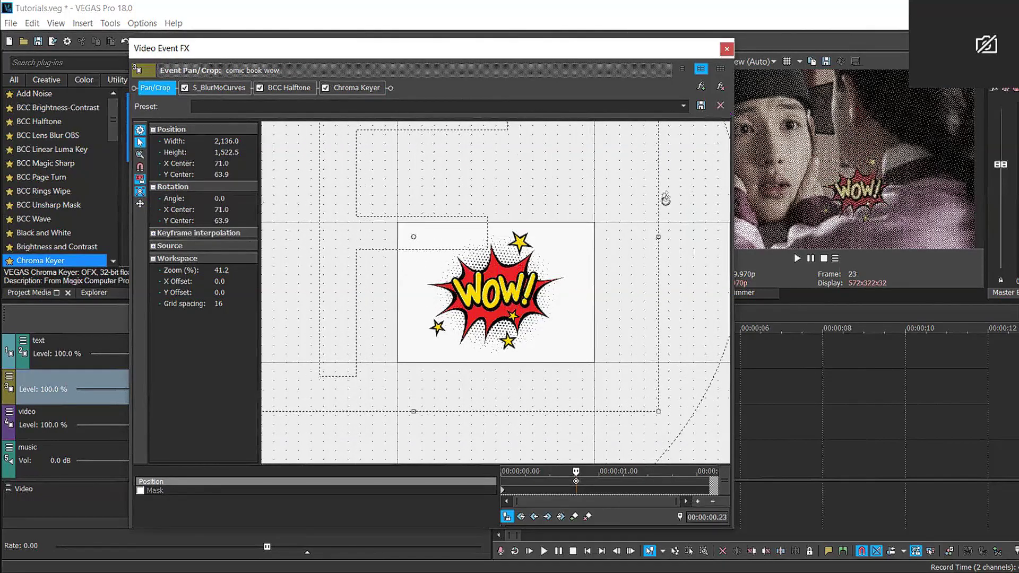
scroll(666, 199, down, 2)
drag(617, 127, 572, 154)
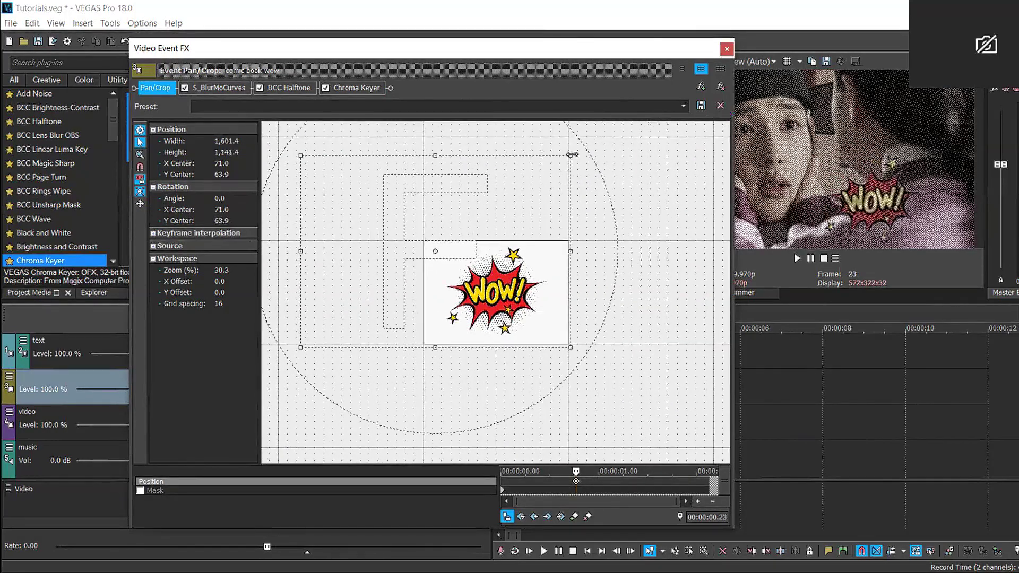
drag(474, 320, 489, 325)
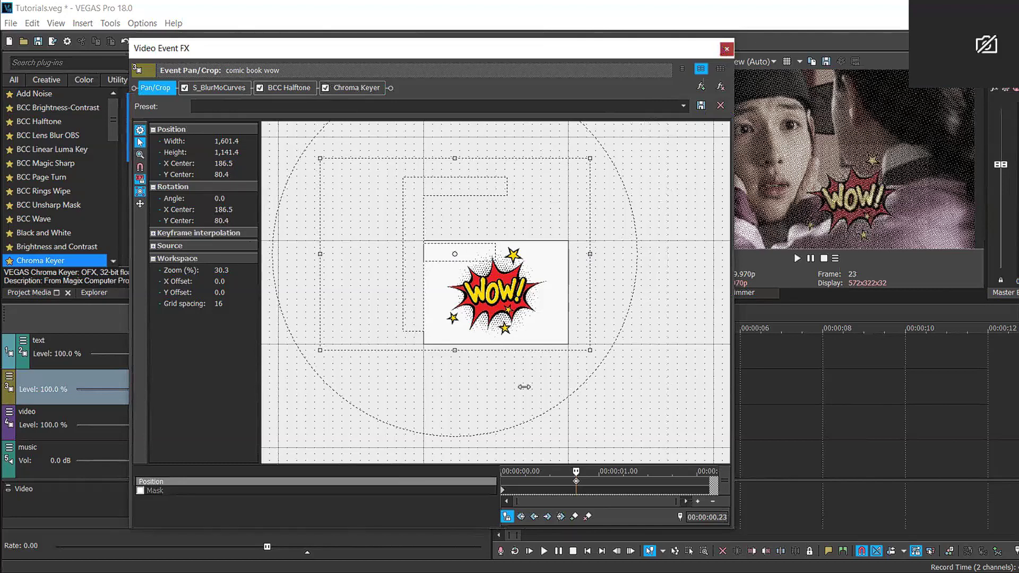
click(726, 49)
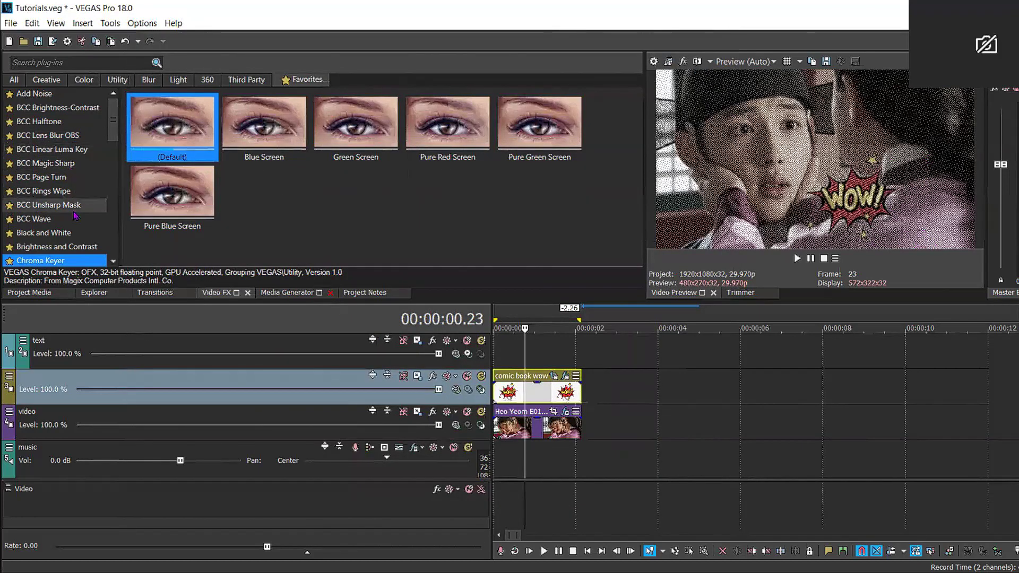
Step: Apply the Darker preset of Brightness and Contrast to the comic book wow event and play back the edit
click(80, 247)
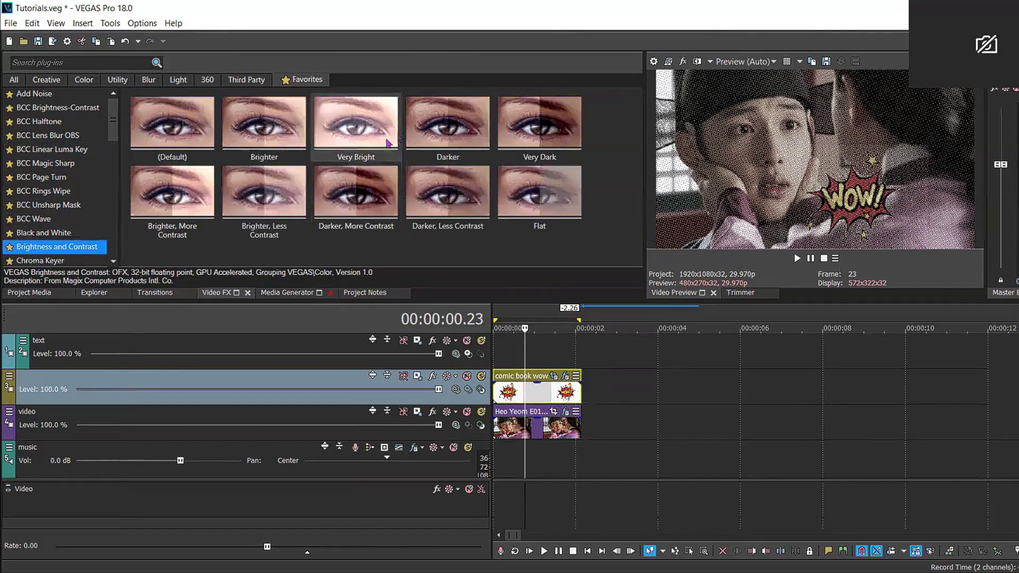
drag(449, 124, 557, 378)
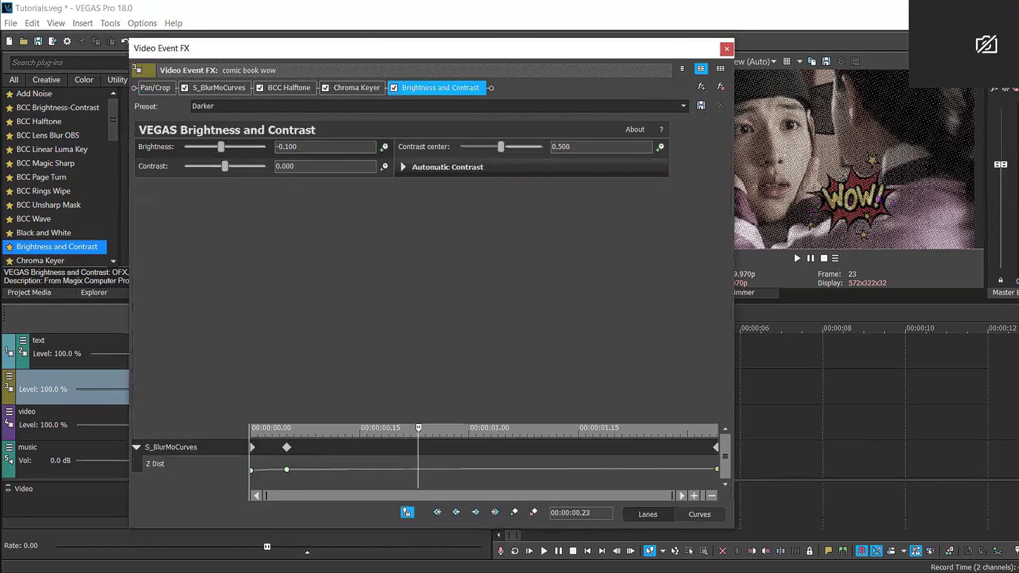
key(Escape)
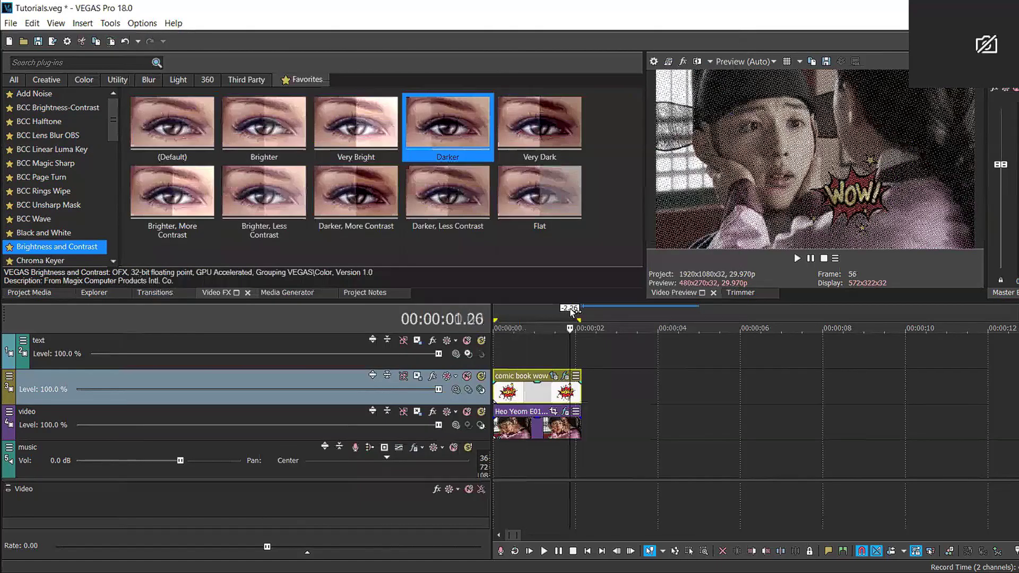
key(space)
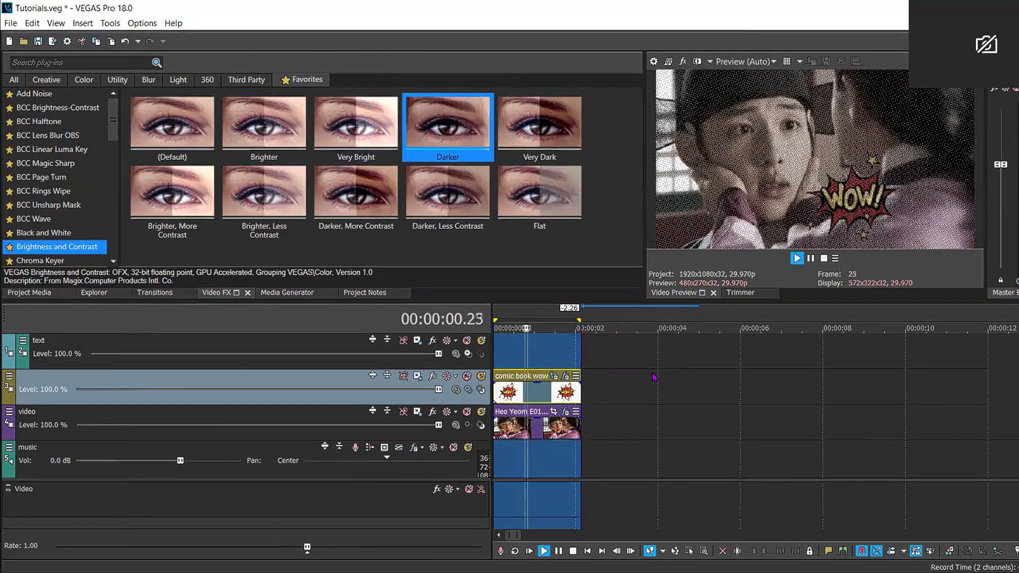
key(space)
key(space)
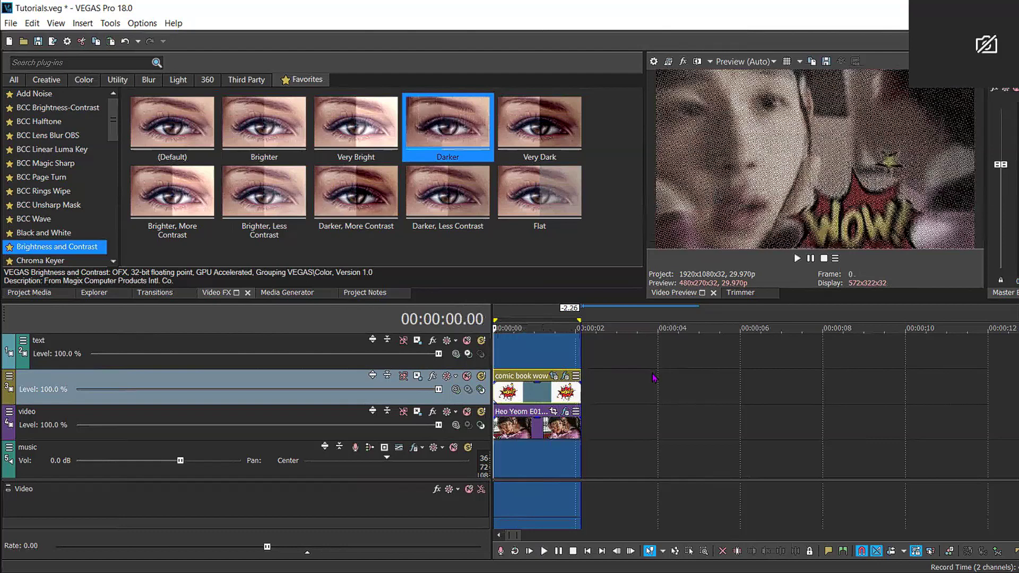
Step: Insert a new video track above the comic book wow track and make the wow track its compositing child
click(545, 392)
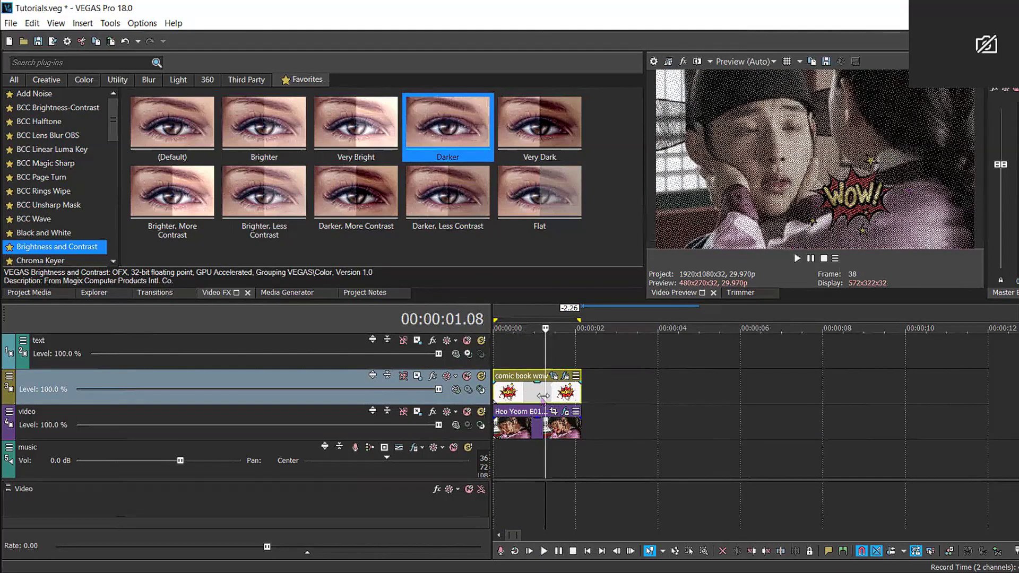
right_click(598, 391)
click(659, 257)
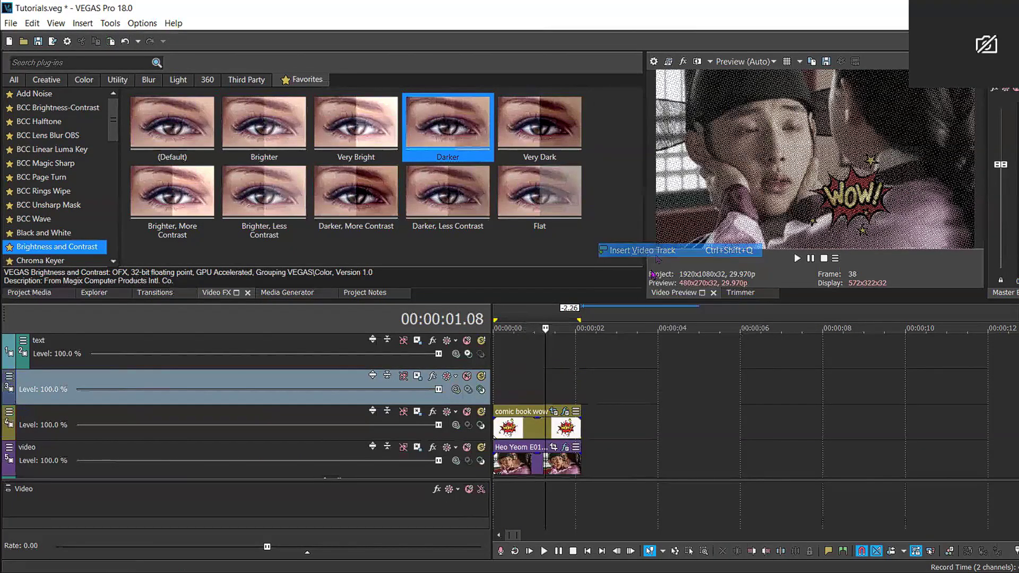
click(480, 425)
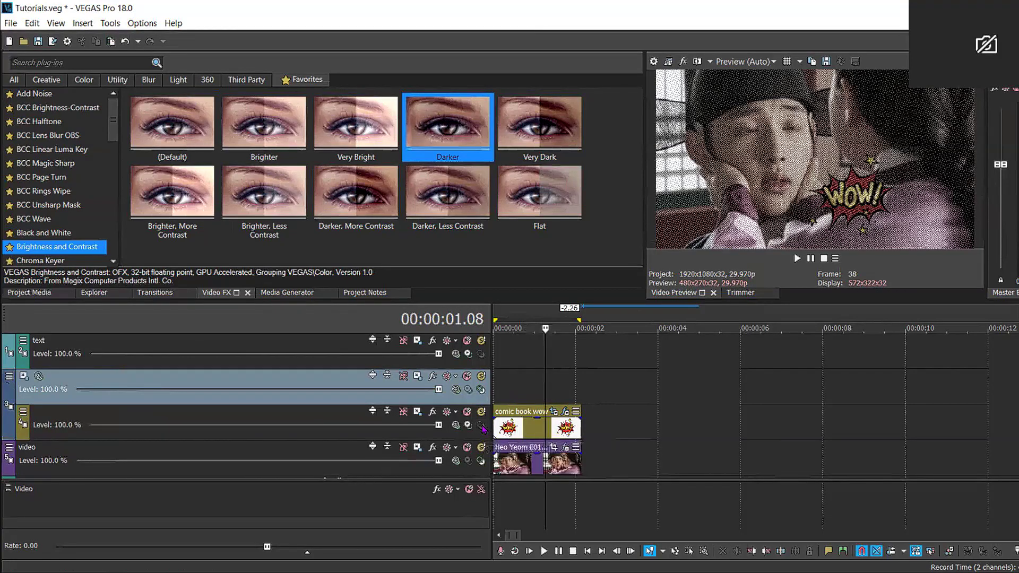
Step: Set the new parent track's composite mode to a custom one using the VEGAS Displacement Map plug-in
click(456, 391)
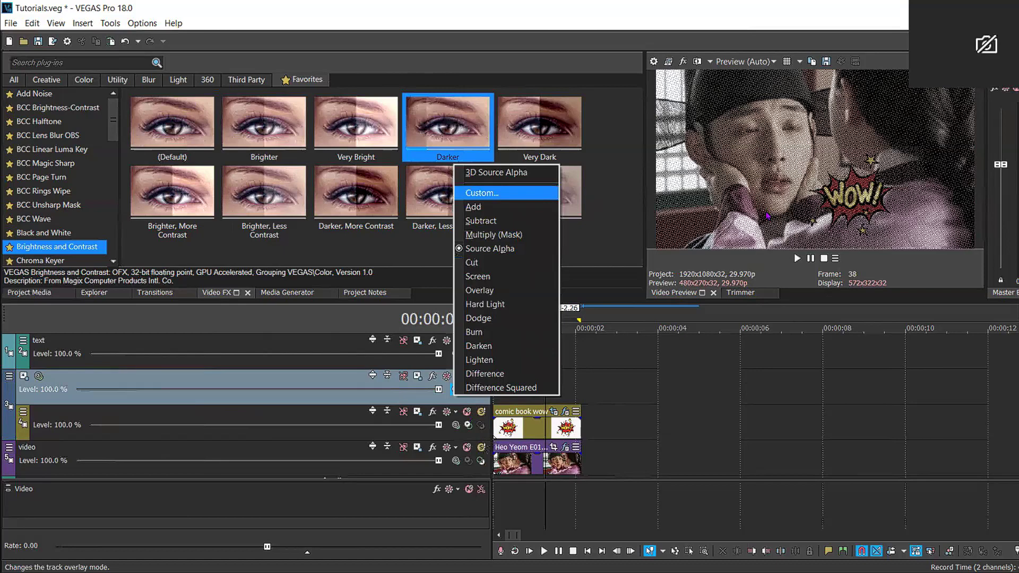
click(481, 194)
click(804, 282)
click(860, 195)
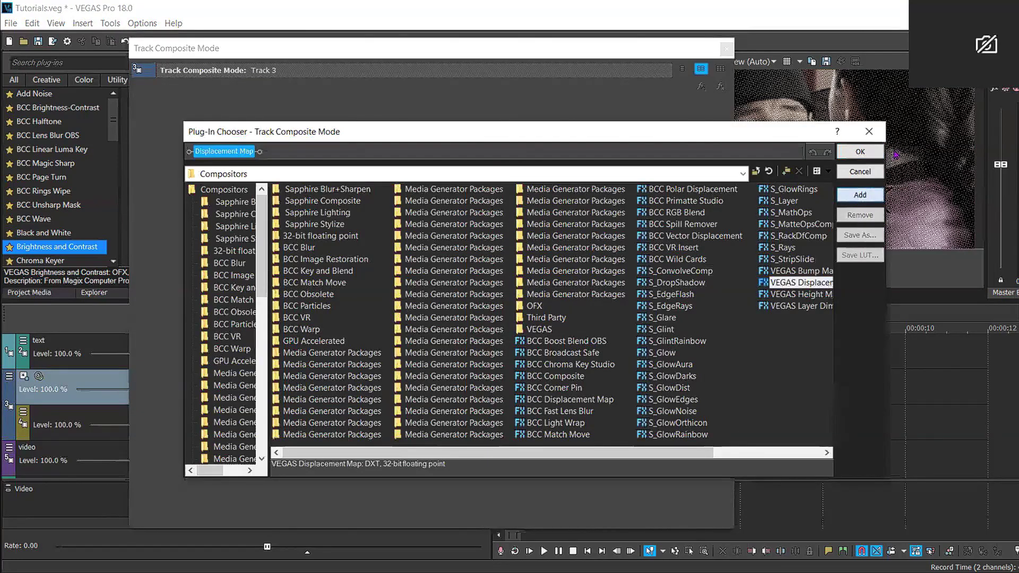
click(859, 151)
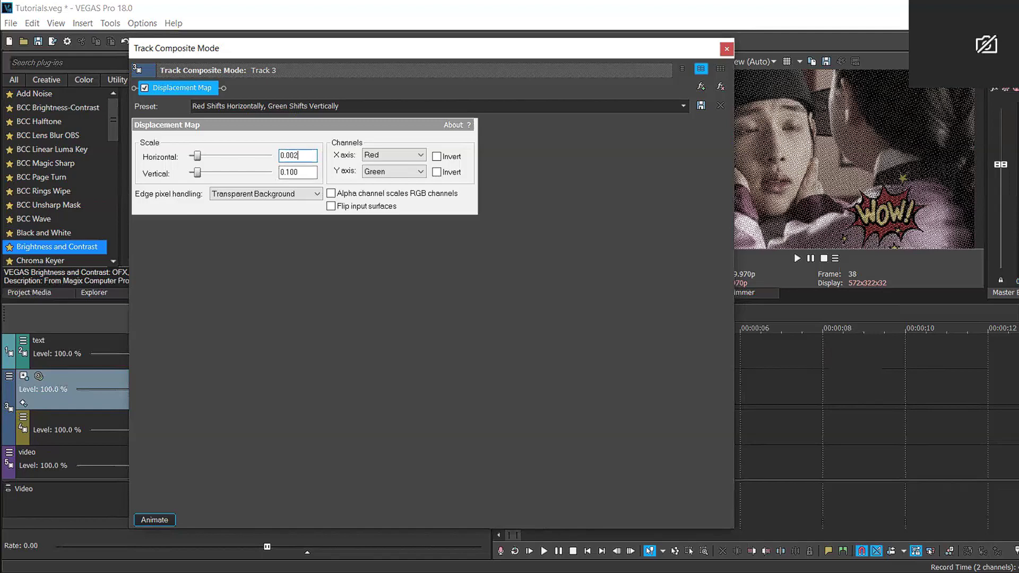
Step: Set the Displacement Map's horizontal and vertical scale to 0.002 and close the composite mode settings
key(Return)
double_click(284, 172)
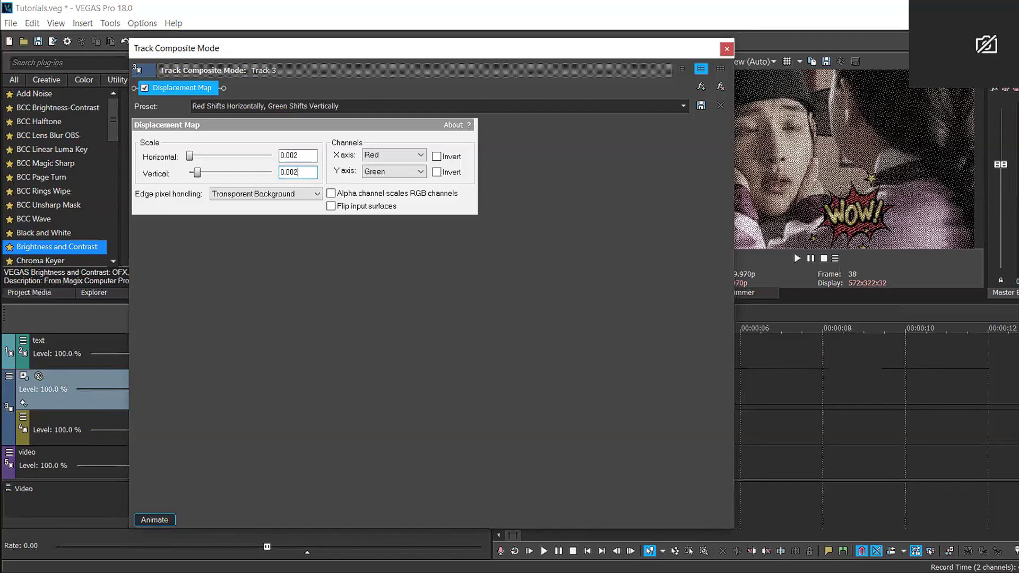
click(726, 50)
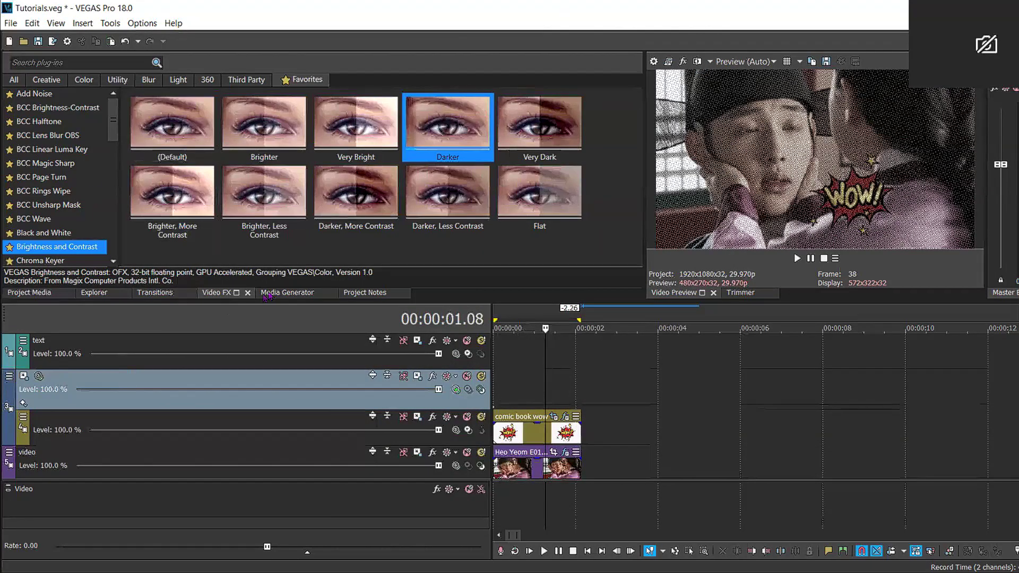
Step: Add the S_TextureNoiseEmboss generator with the new jitter preset at the start of the empty parent track
click(281, 297)
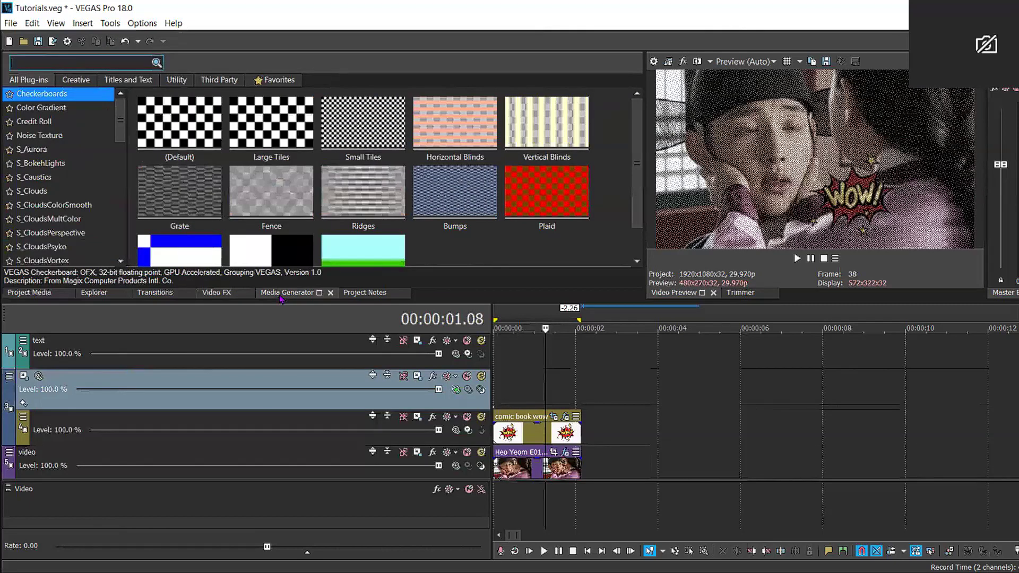
click(274, 79)
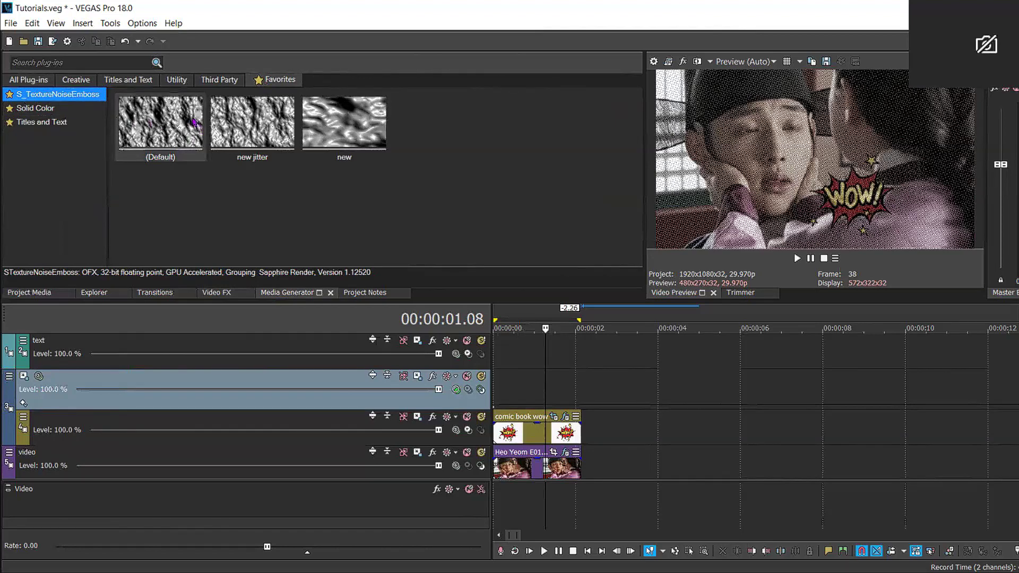
drag(234, 122, 493, 382)
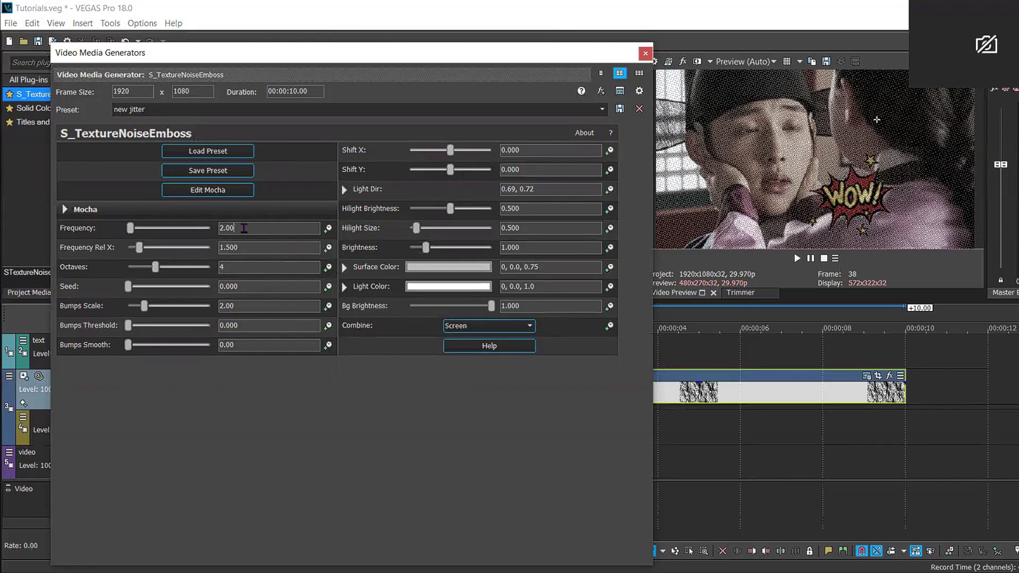
Step: Enable keyframe animation for the noise texture's Seed and set it to 1.000 at 00:00:00.00
key(Tab)
key(Tab)
key(Tab)
click(329, 288)
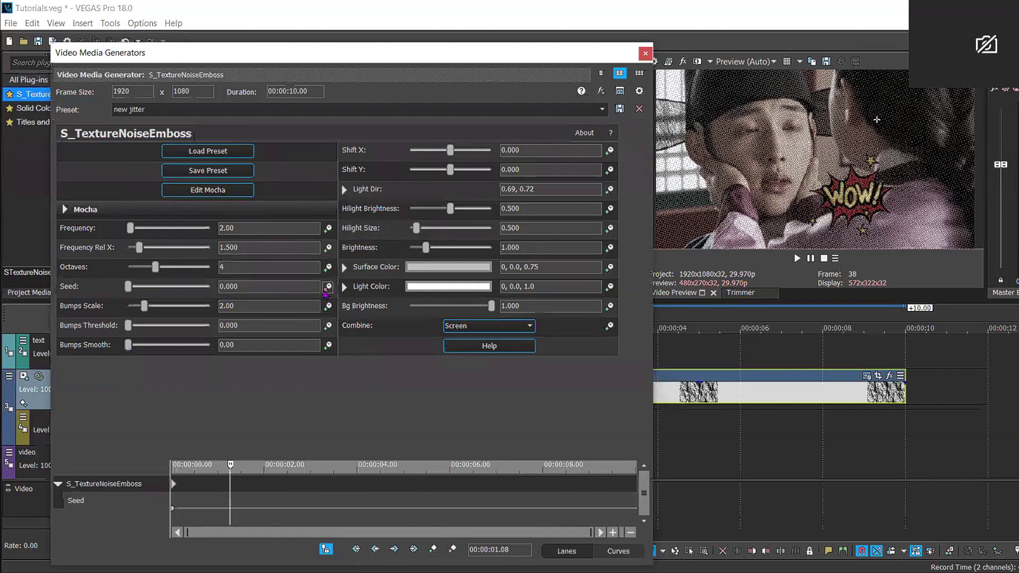
click(173, 484)
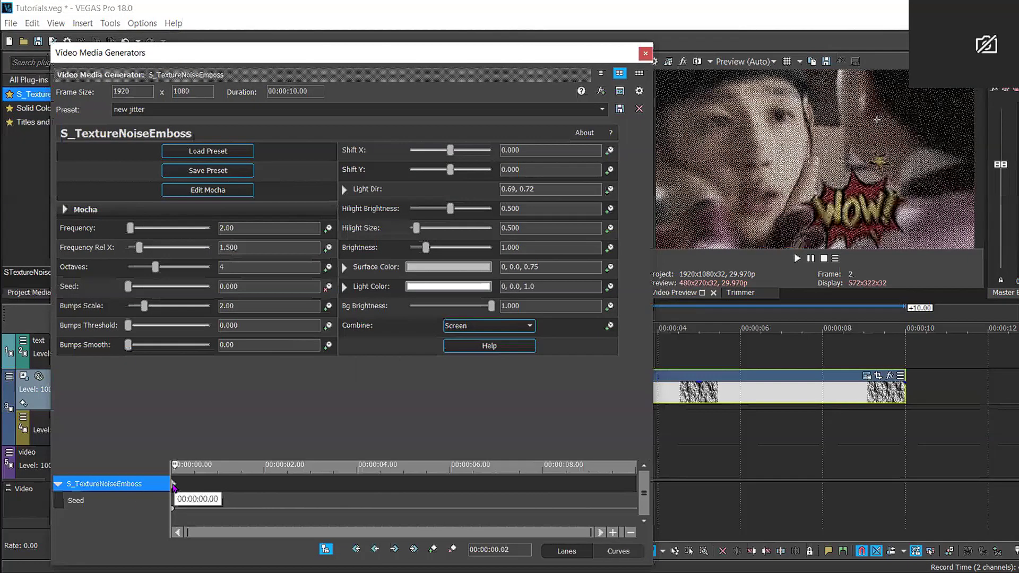
click(241, 287)
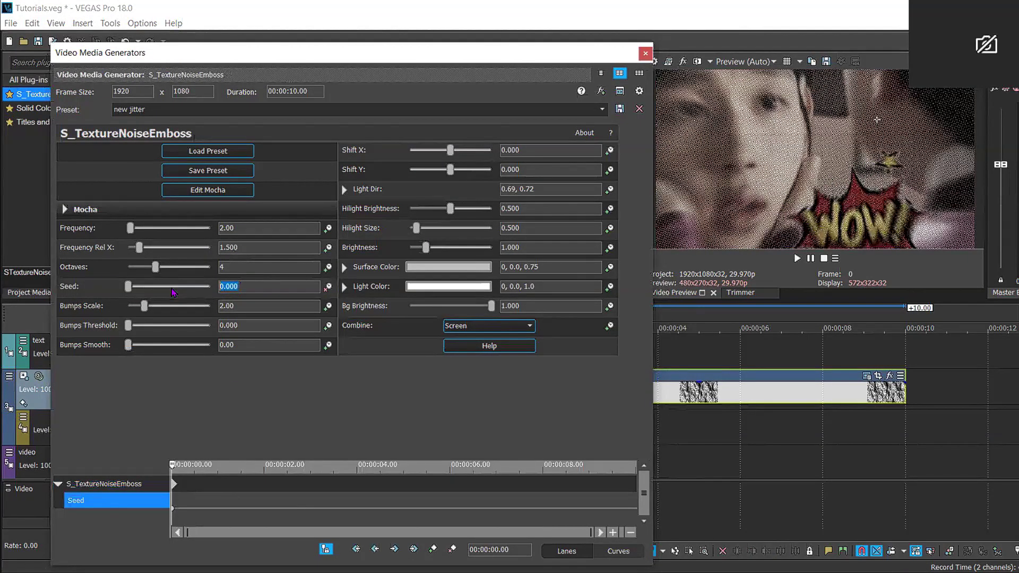
key(Return)
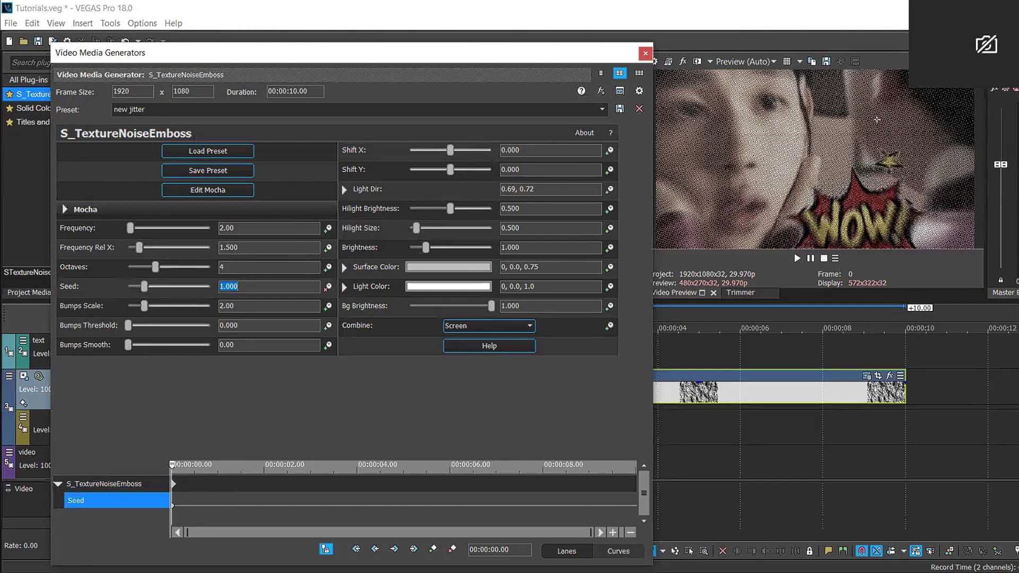
Step: Set the noise texture's Seed keyframe to 2.000 at 00:00:10.00, and trim the texture event to the end of the "WOW!" graphic
drag(507, 497, 656, 499)
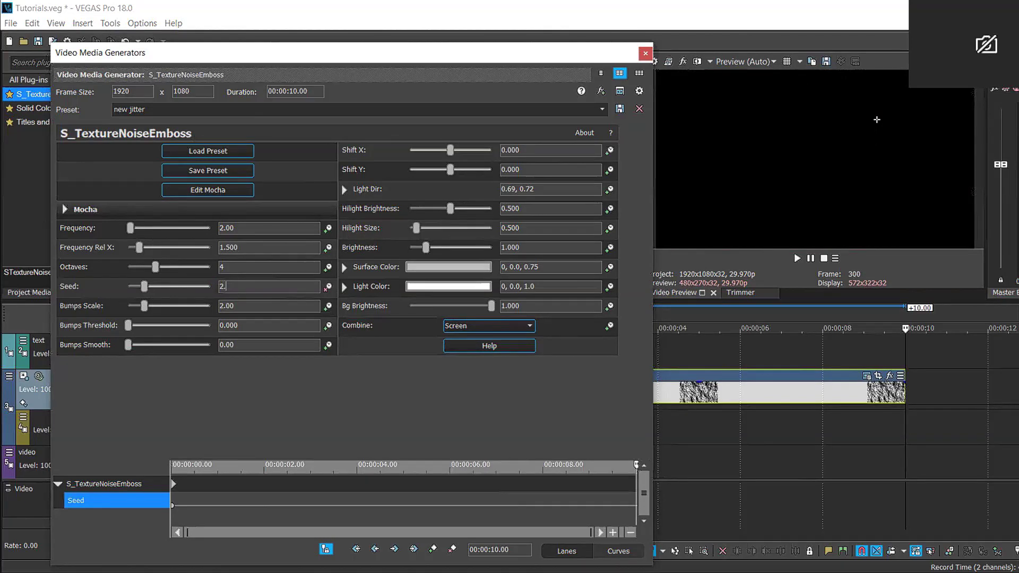
text(2.)
key(Return)
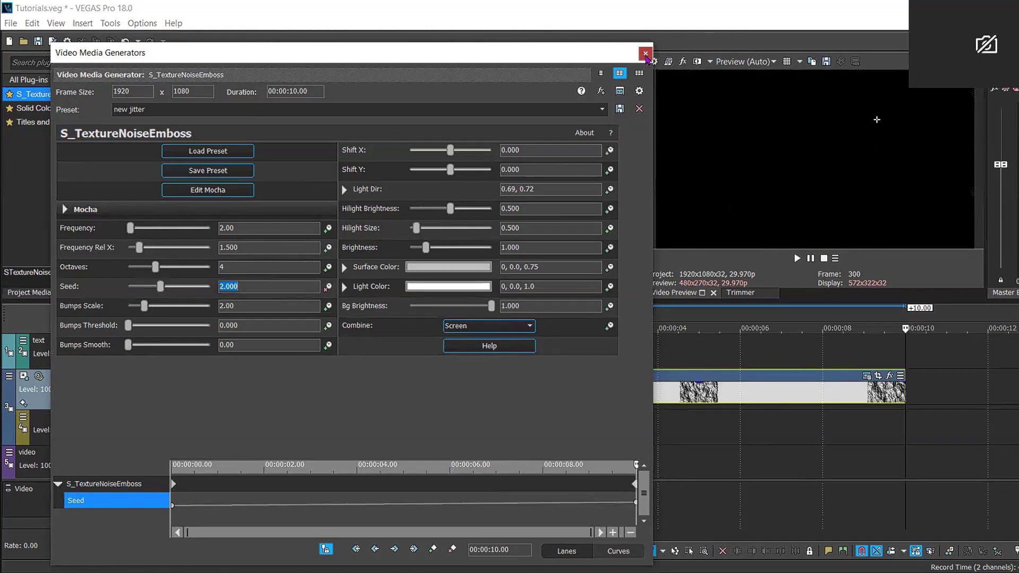
drag(914, 396, 576, 318)
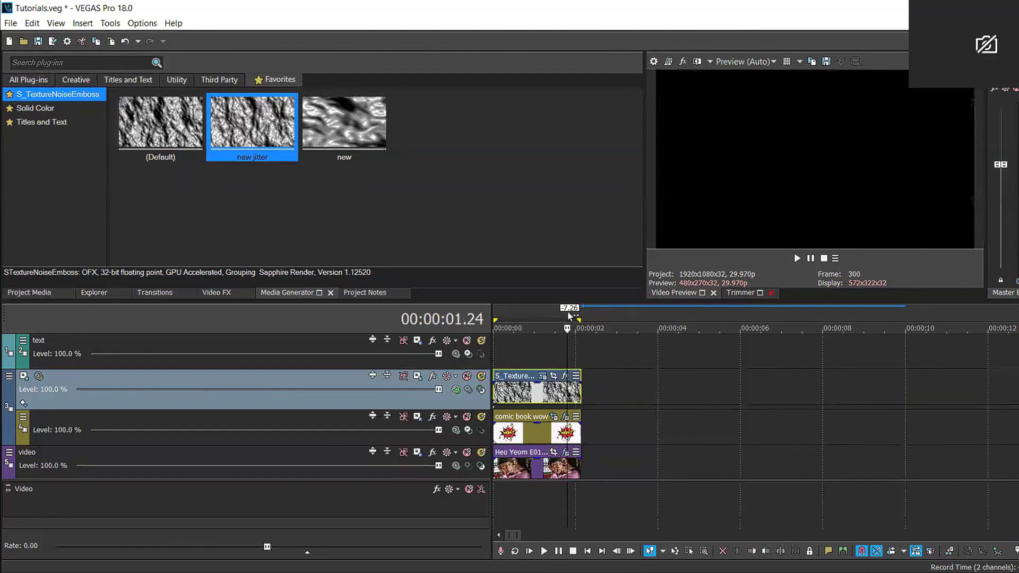
Step: Select the trimmed clip's time range and play it back to check the jitter on the "WOW!" graphic
double_click(569, 315)
key(space)
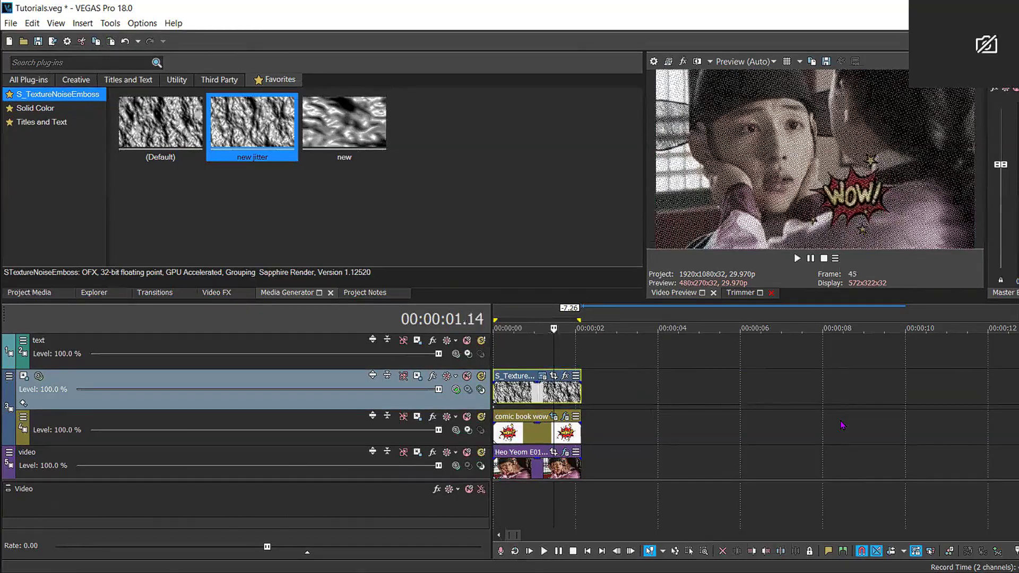
key(space)
key(space)
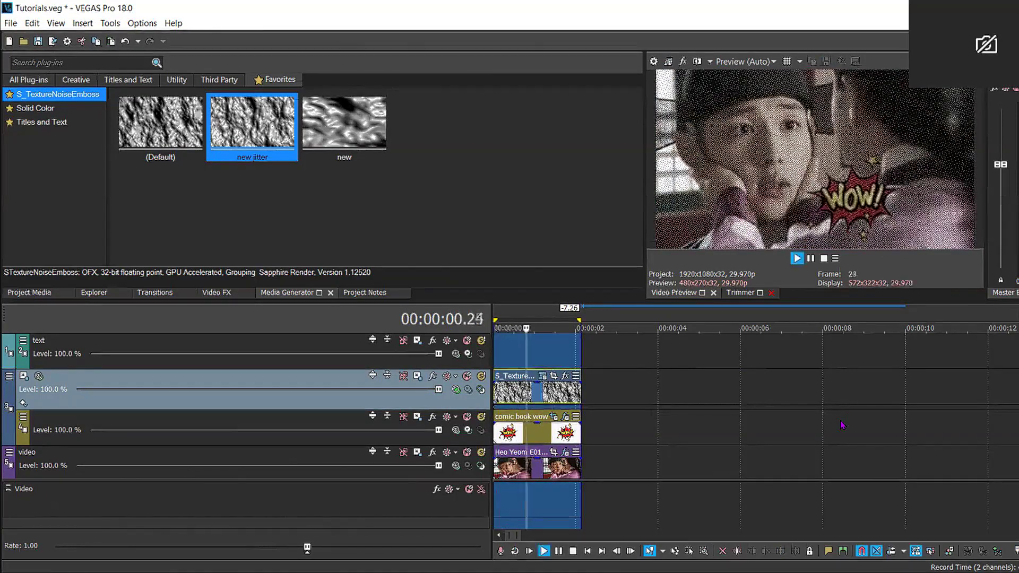
key(space)
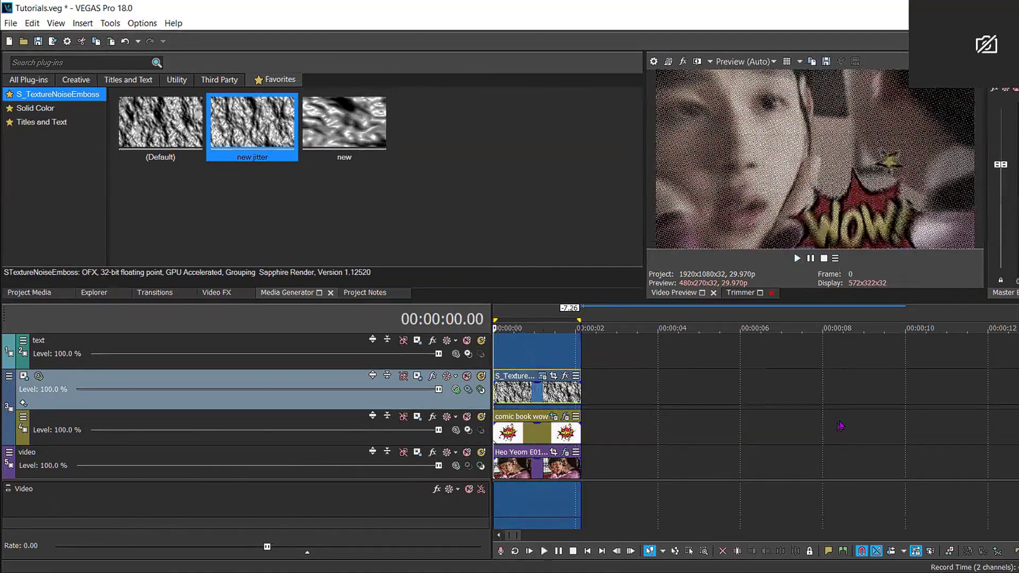
key(space)
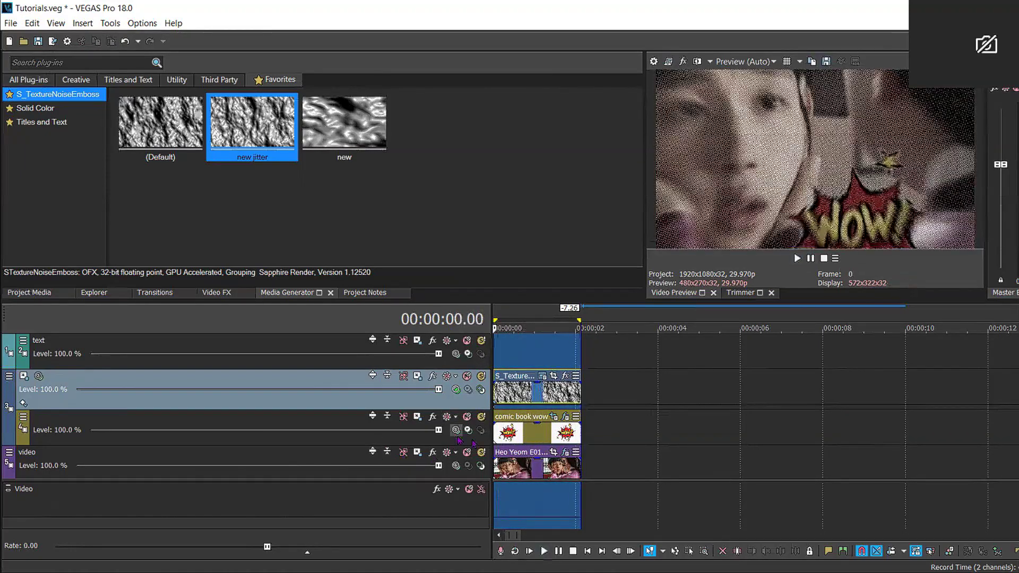
Step: Insert a new video track above the noise texture's parent track and set its composite mode to Screen
click(537, 438)
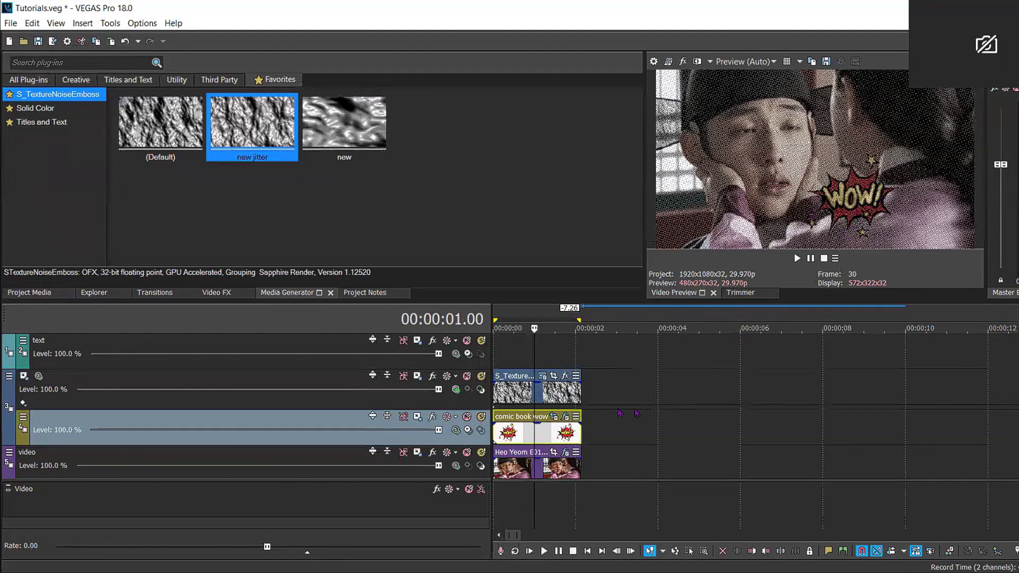
click(598, 396)
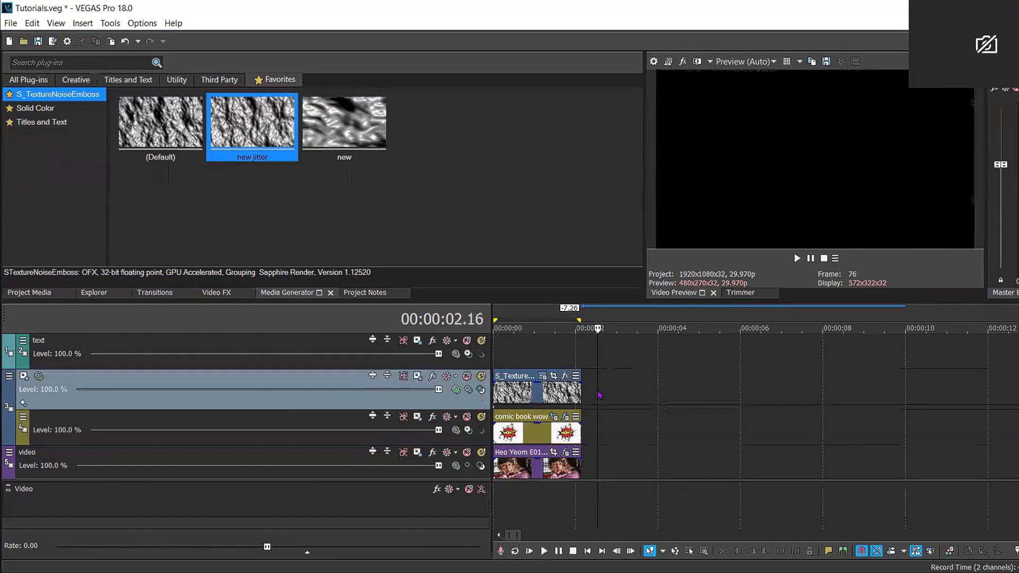
right_click(632, 388)
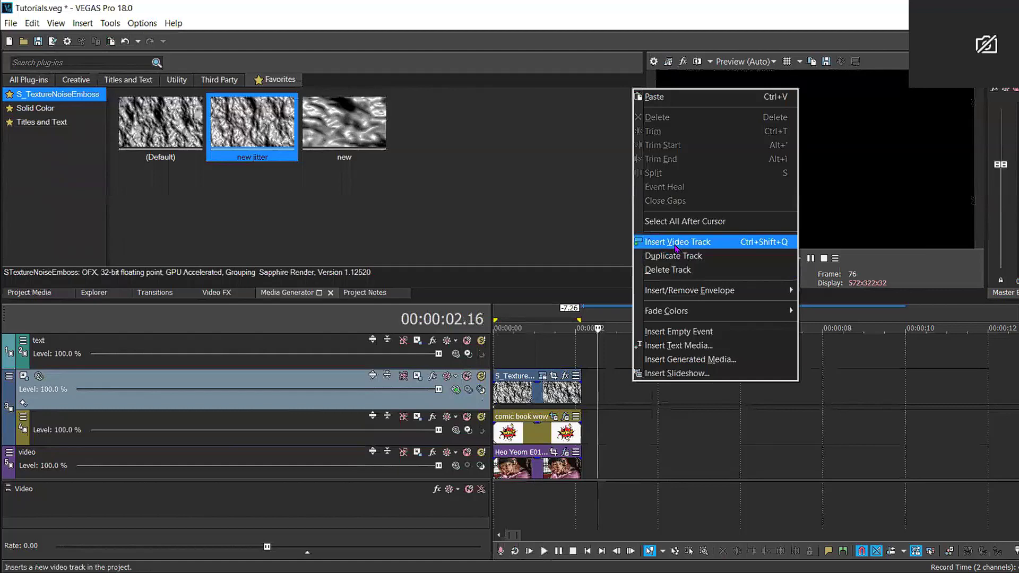
click(676, 243)
key(ctrl+Home)
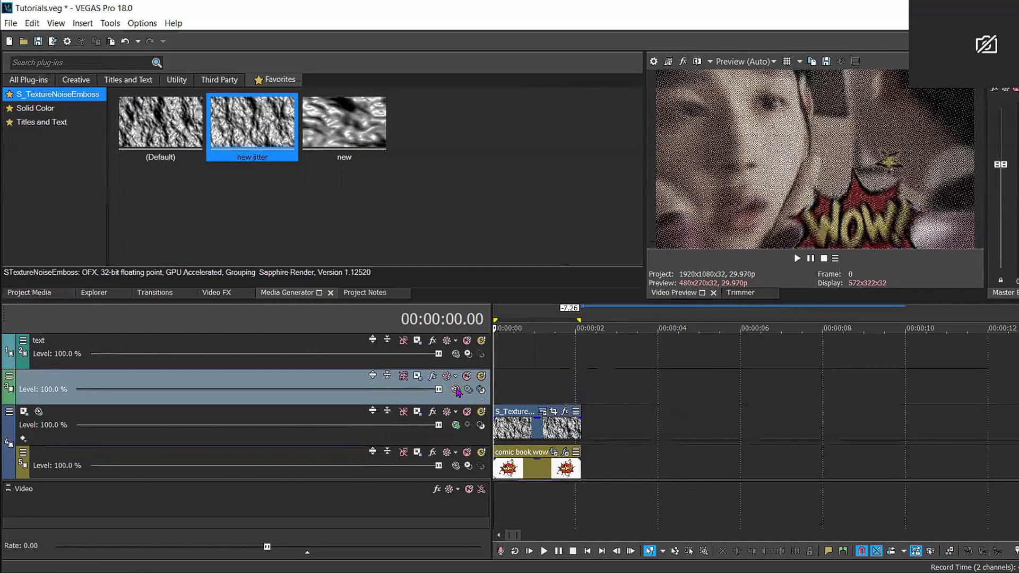
click(456, 391)
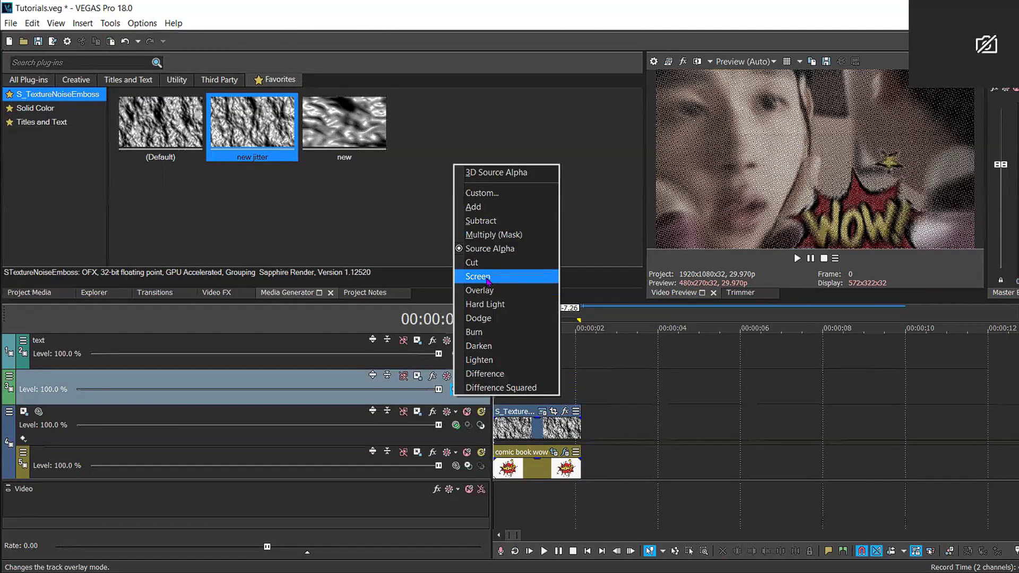
click(487, 279)
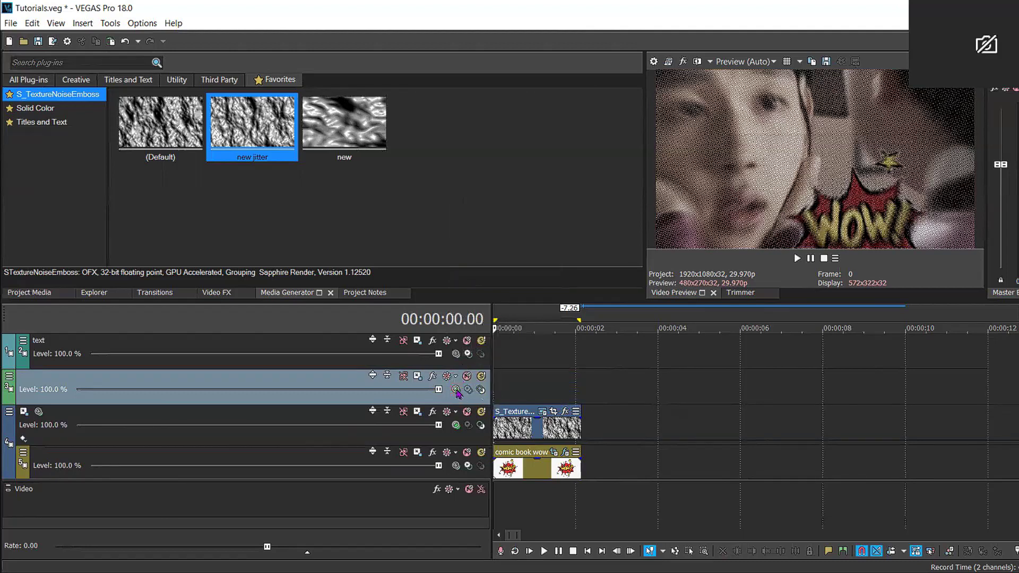
Step: Add Light Leak 10.mp4 from the project media at the start of the new track and delete its audio track
click(31, 292)
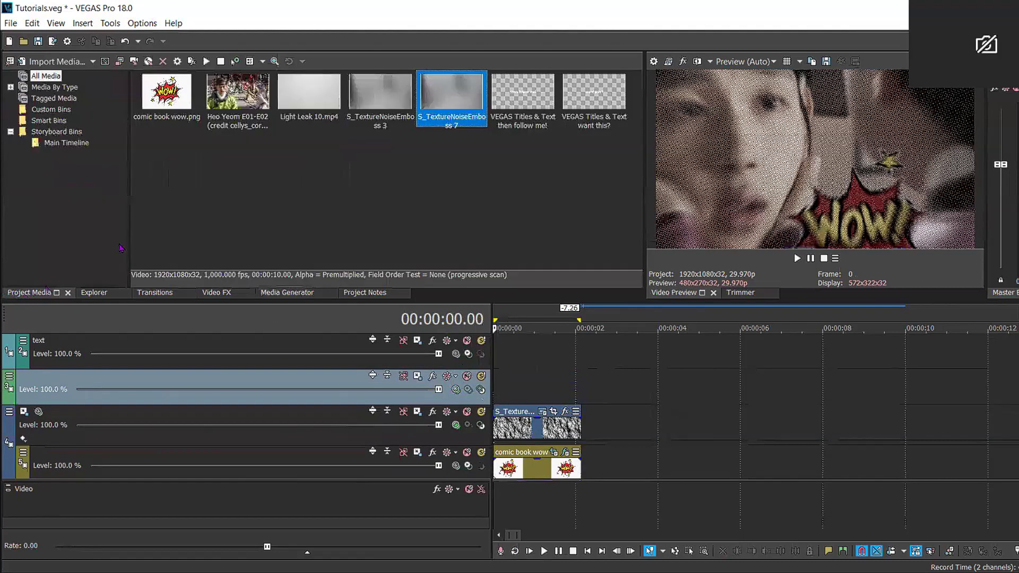
drag(309, 96, 484, 382)
click(631, 431)
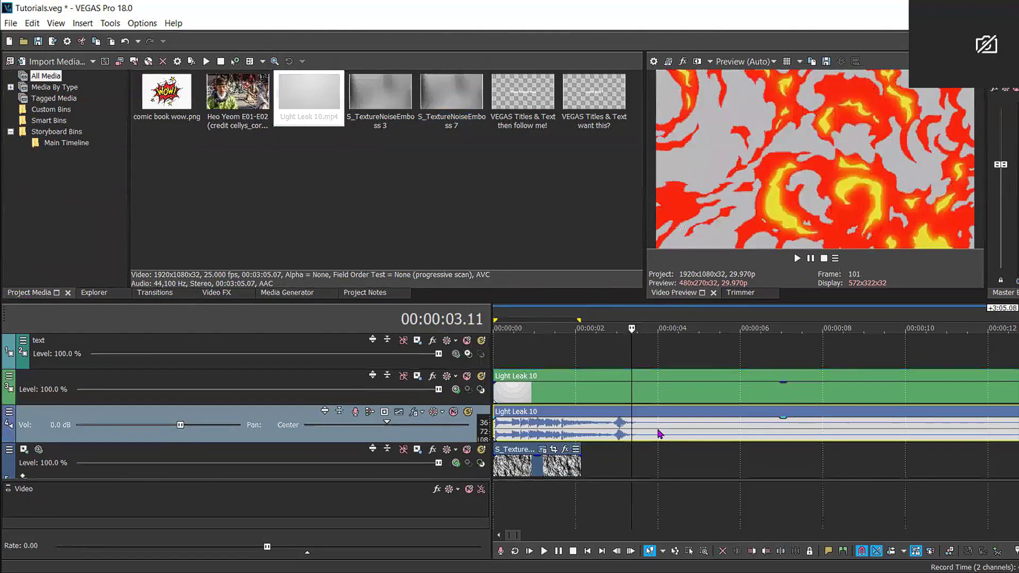
click(706, 262)
right_click(660, 424)
click(684, 323)
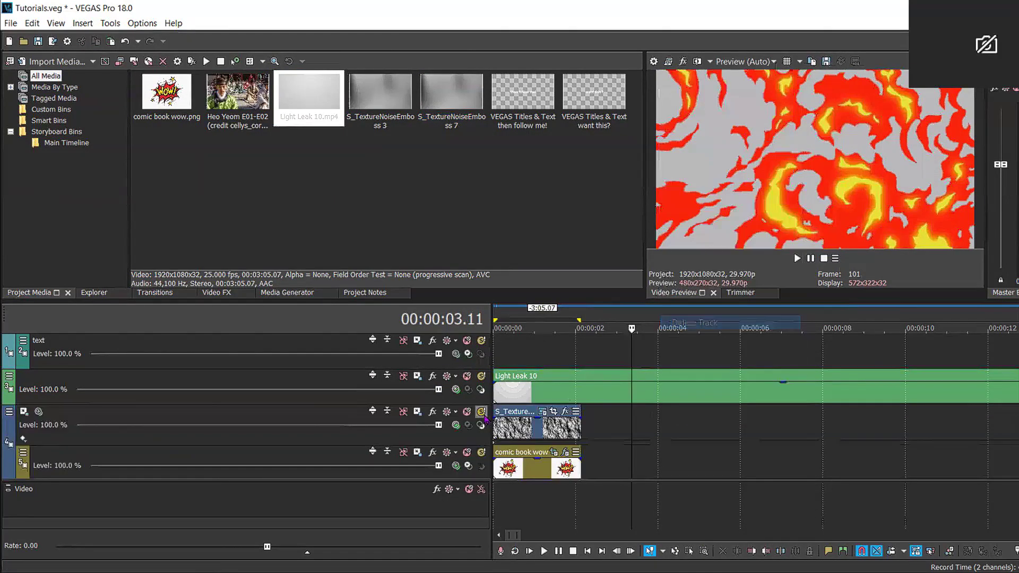
Step: Trim off the beginning of Light Leak 10, align it to the timeline start, and remove everything past 00:00:02.04
drag(496, 390, 950, 394)
drag(981, 394, 172, 391)
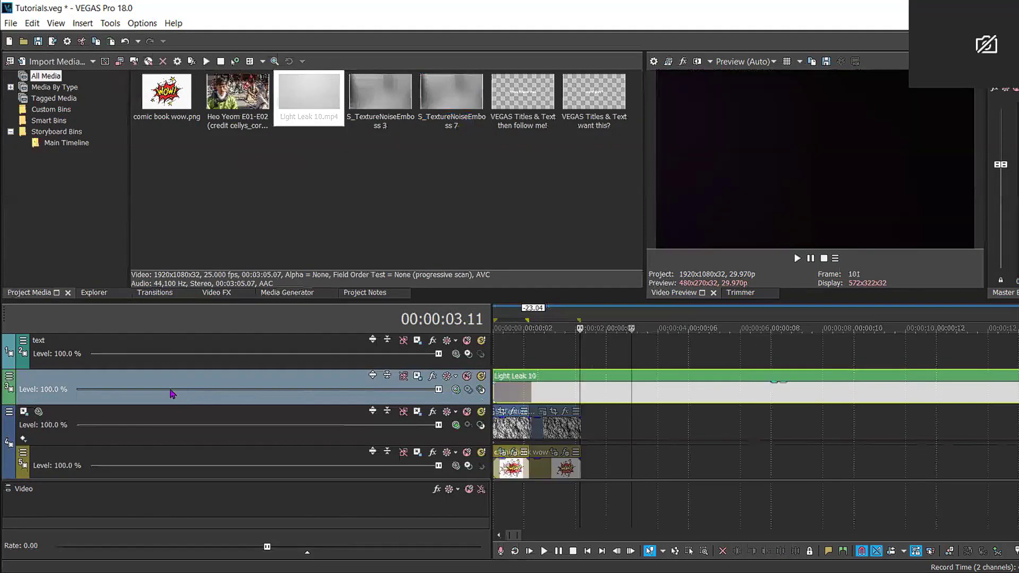
drag(582, 402, 605, 396)
key(Delete)
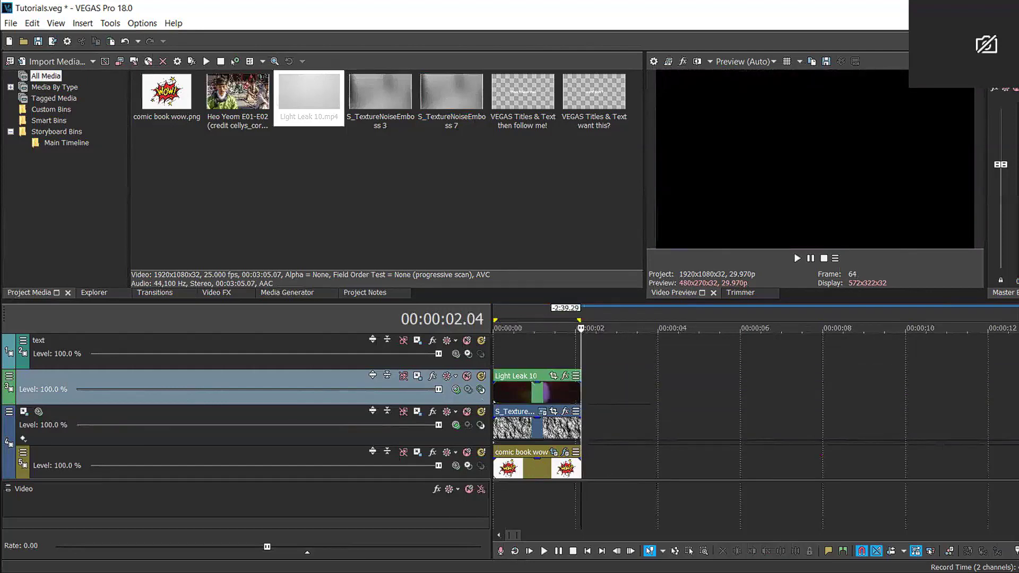
Step: Copy the main video event and paste its event attributes onto the Light Leak 10 event
scroll(973, 404, down, 1)
click(516, 475)
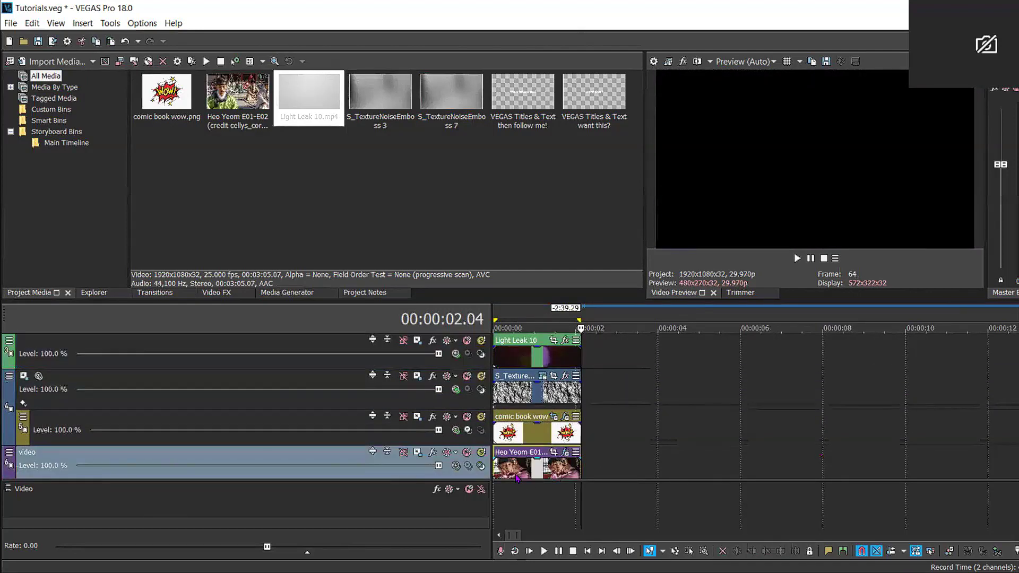
right_click(518, 478)
click(537, 186)
click(516, 356)
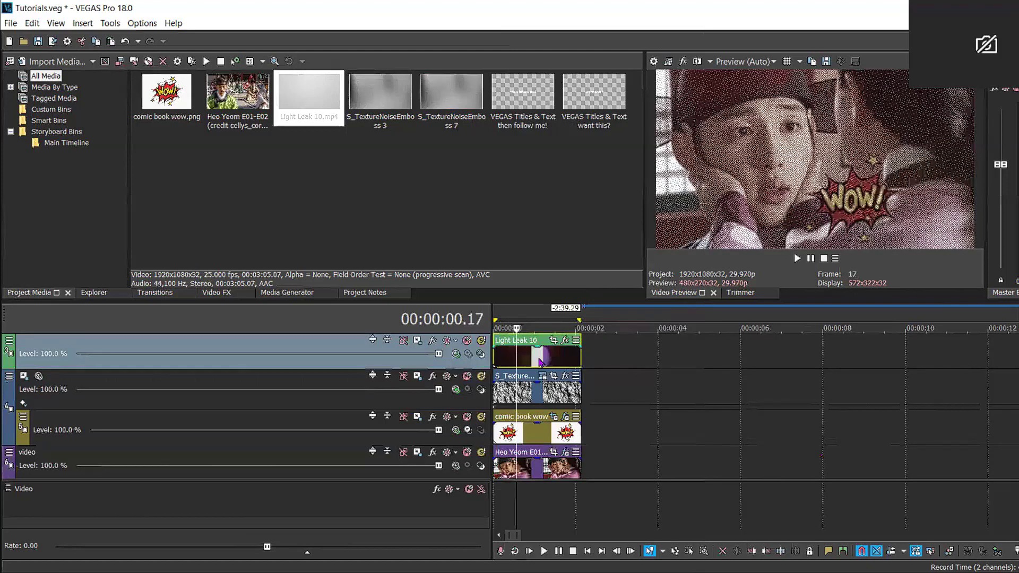
right_click(540, 363)
click(578, 196)
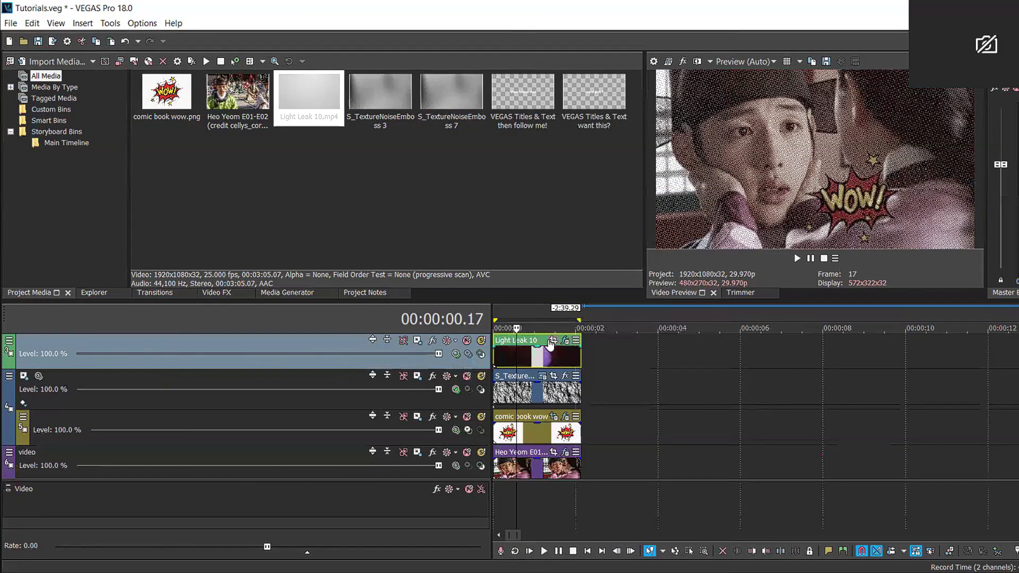
Step: Select the edit's time range and play it back to review the composite with the light leak overlay
double_click(563, 319)
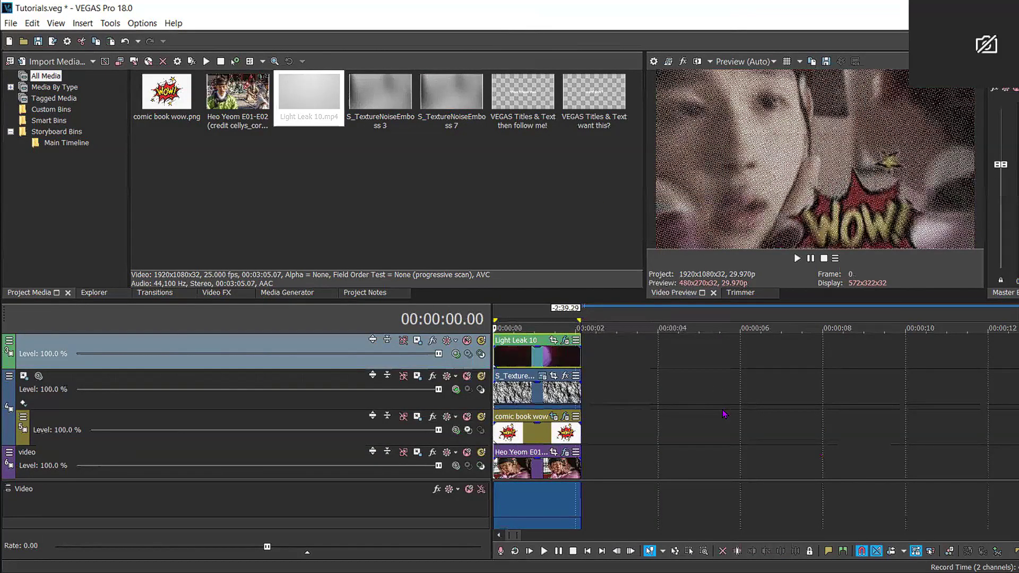
key(space)
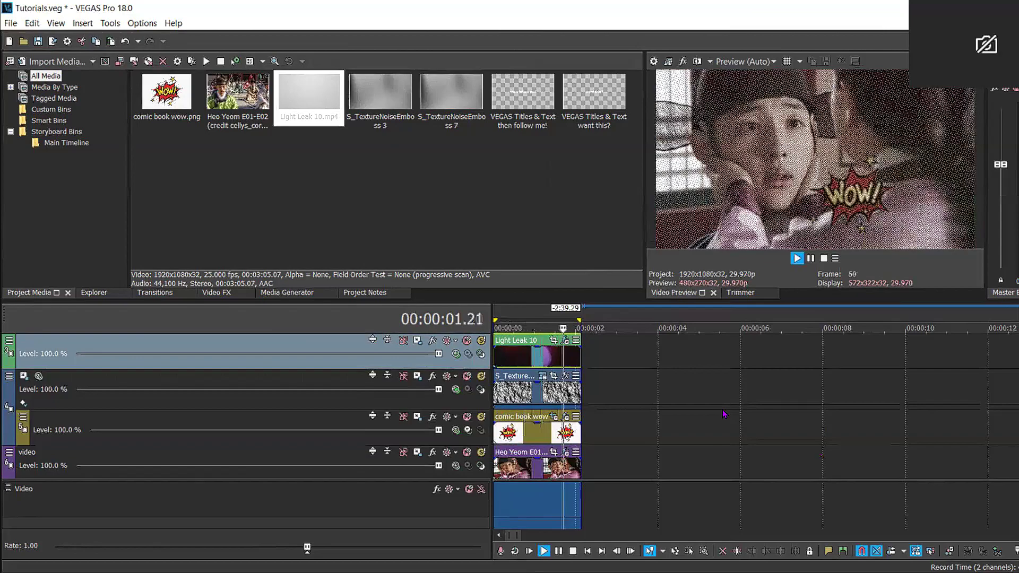
key(space)
key(space)
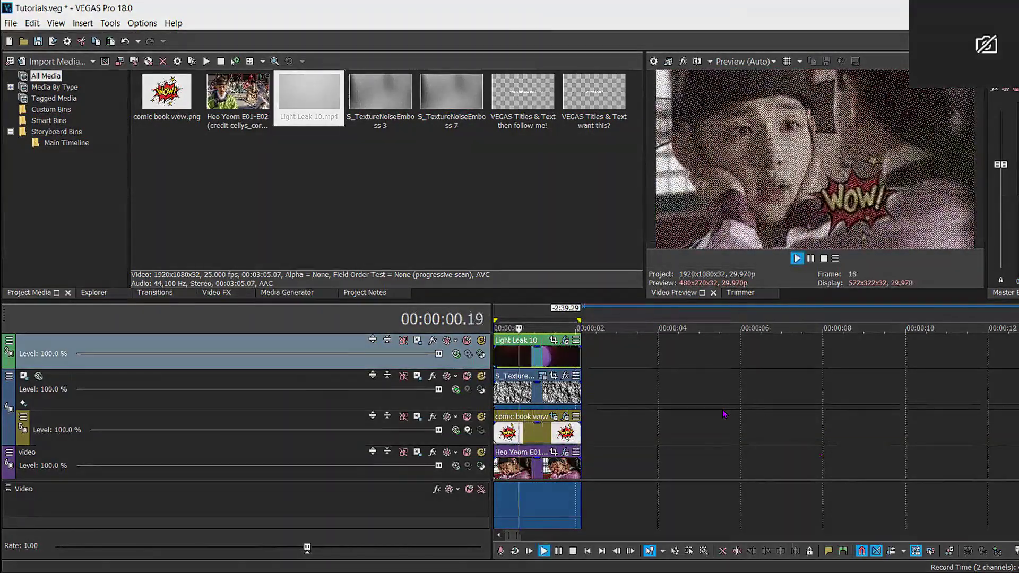
key(space)
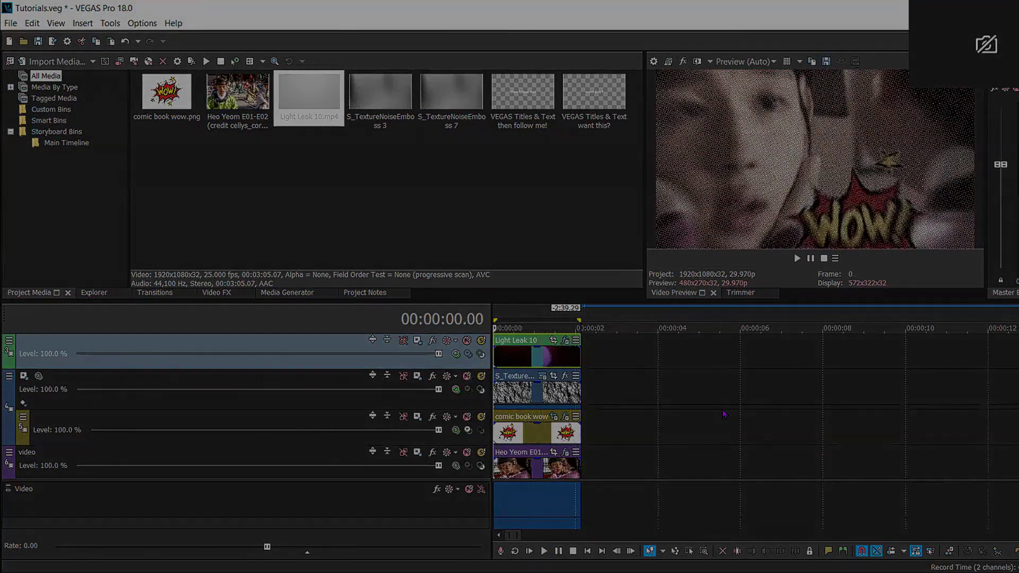